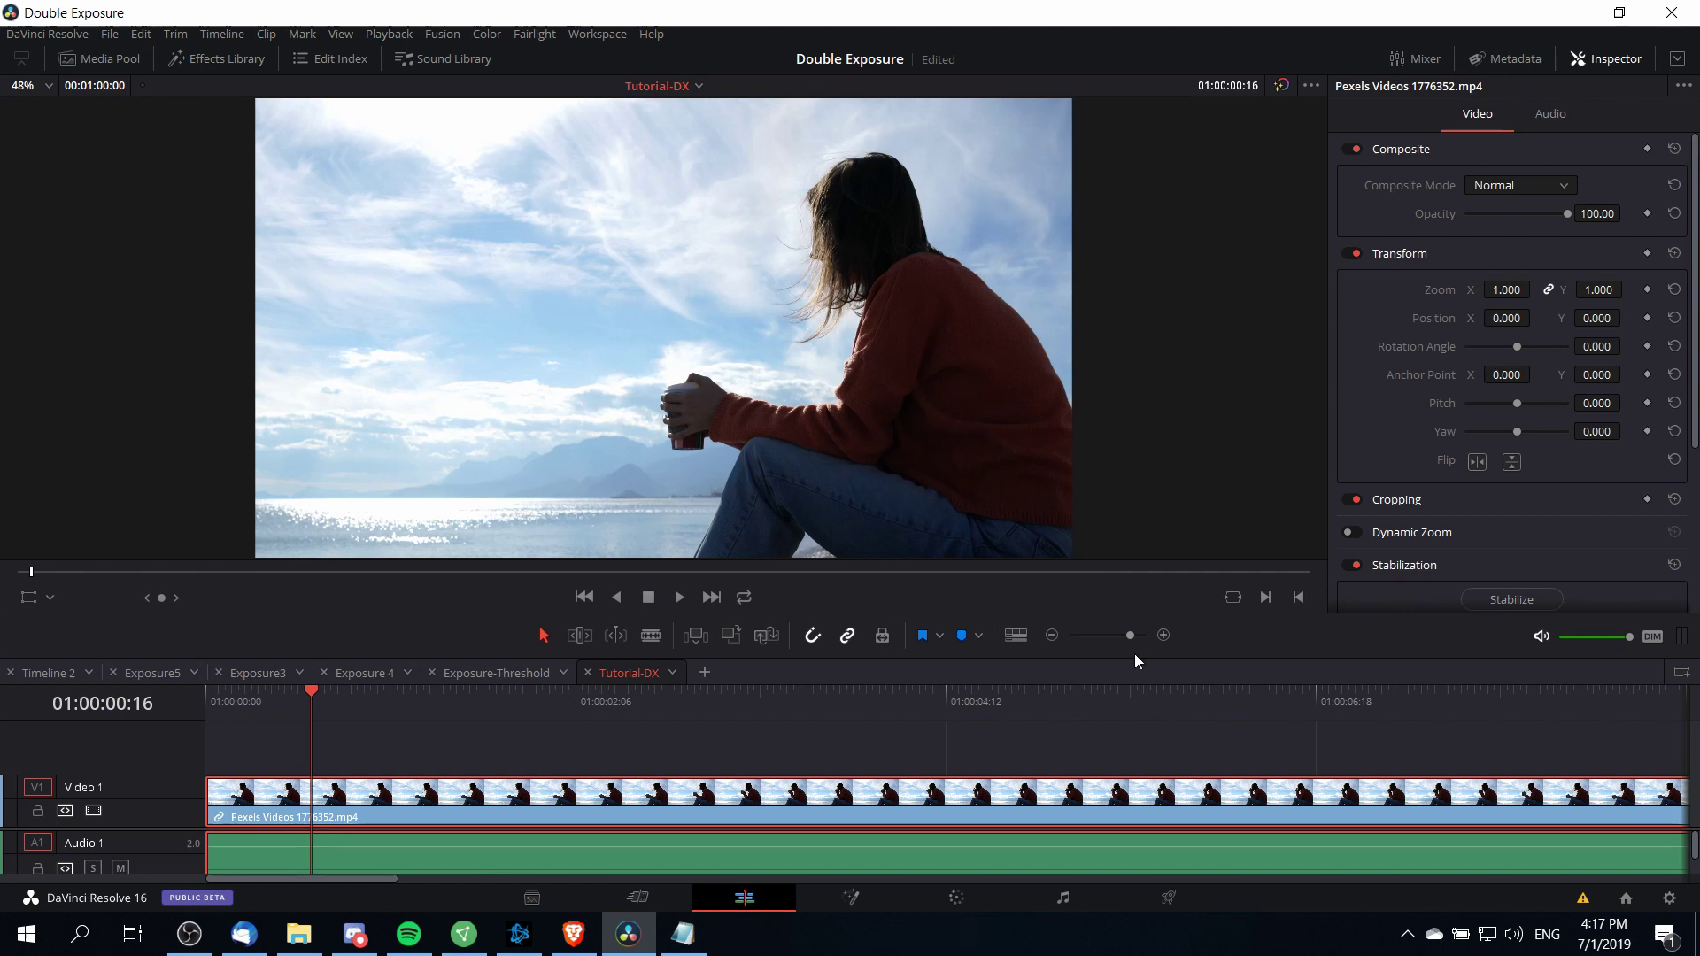
Switch to the Color page with the Tutorial-DX seaside clip loaded for grading.
click(958, 898)
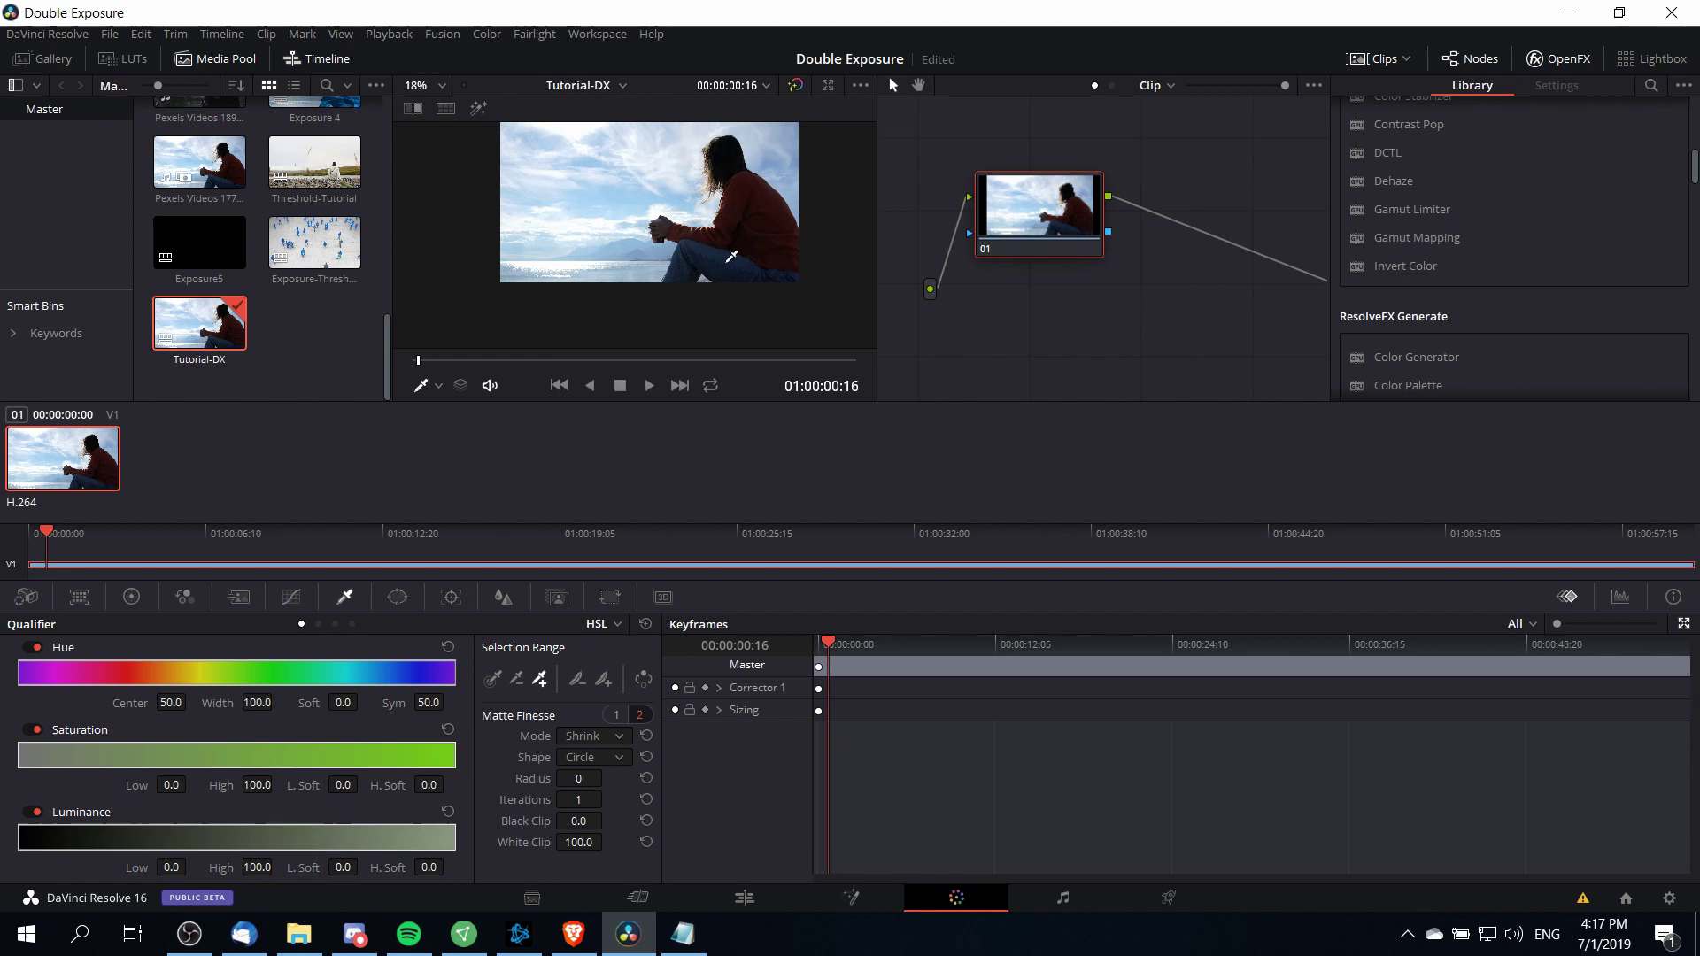
Key only the dark silhouette with luminance High at 62.5, then show the Window tools.
scroll(732, 256, up, 2)
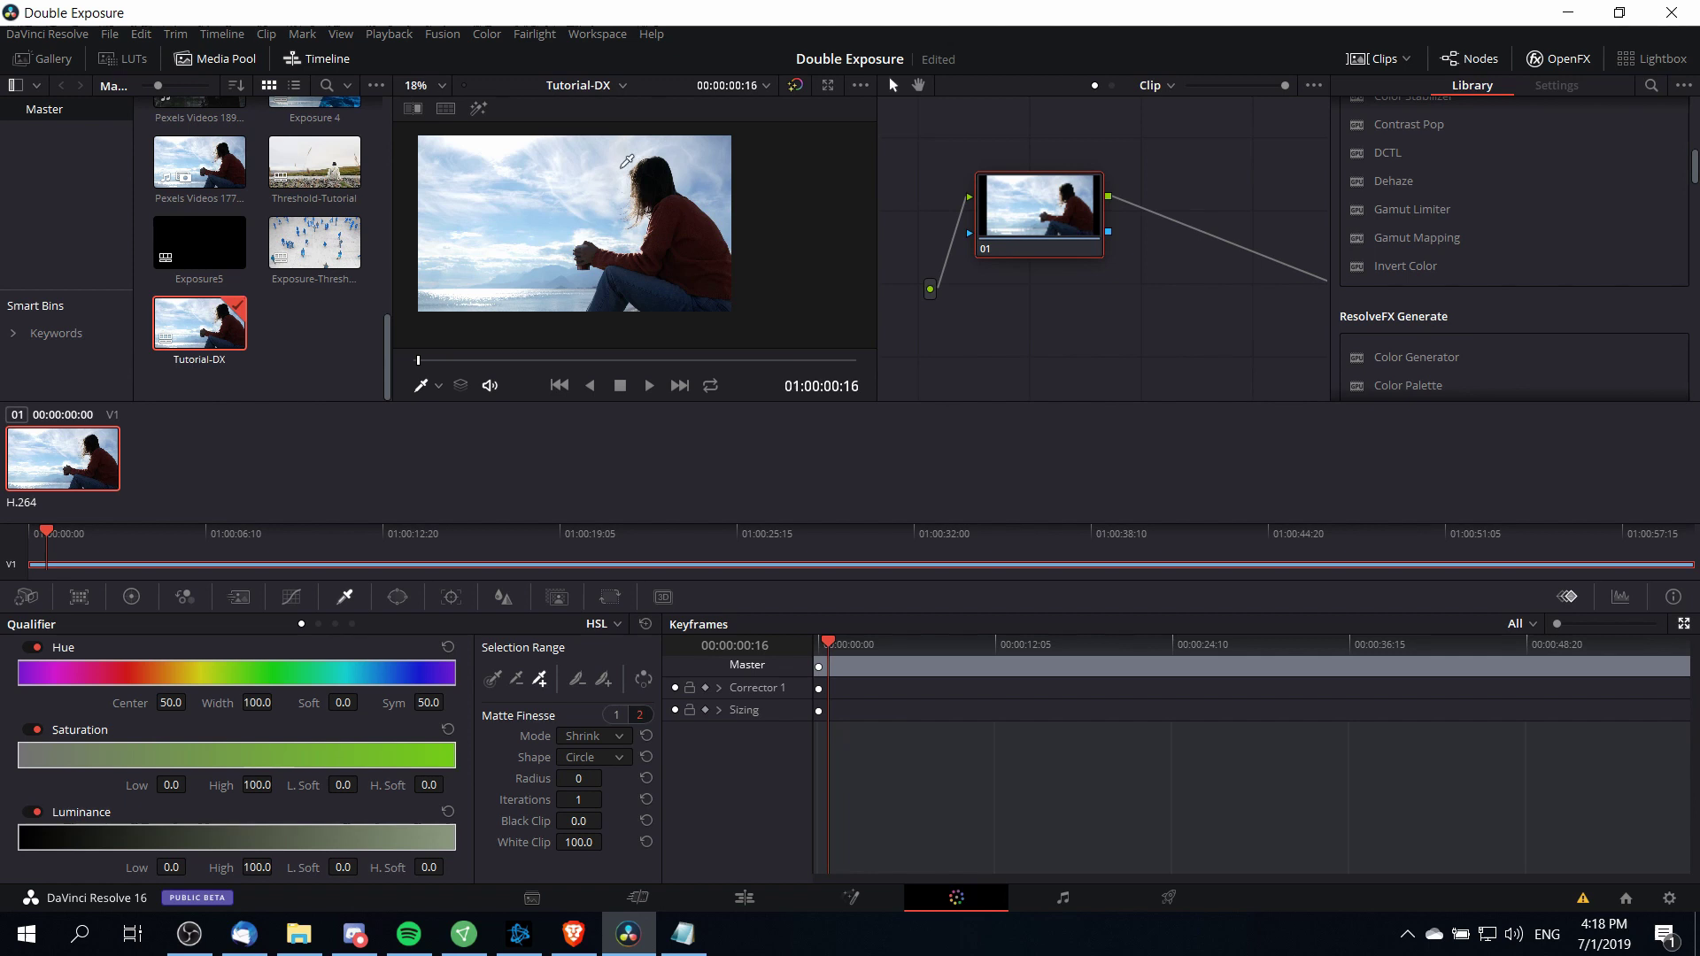
scroll(584, 221, down, 2)
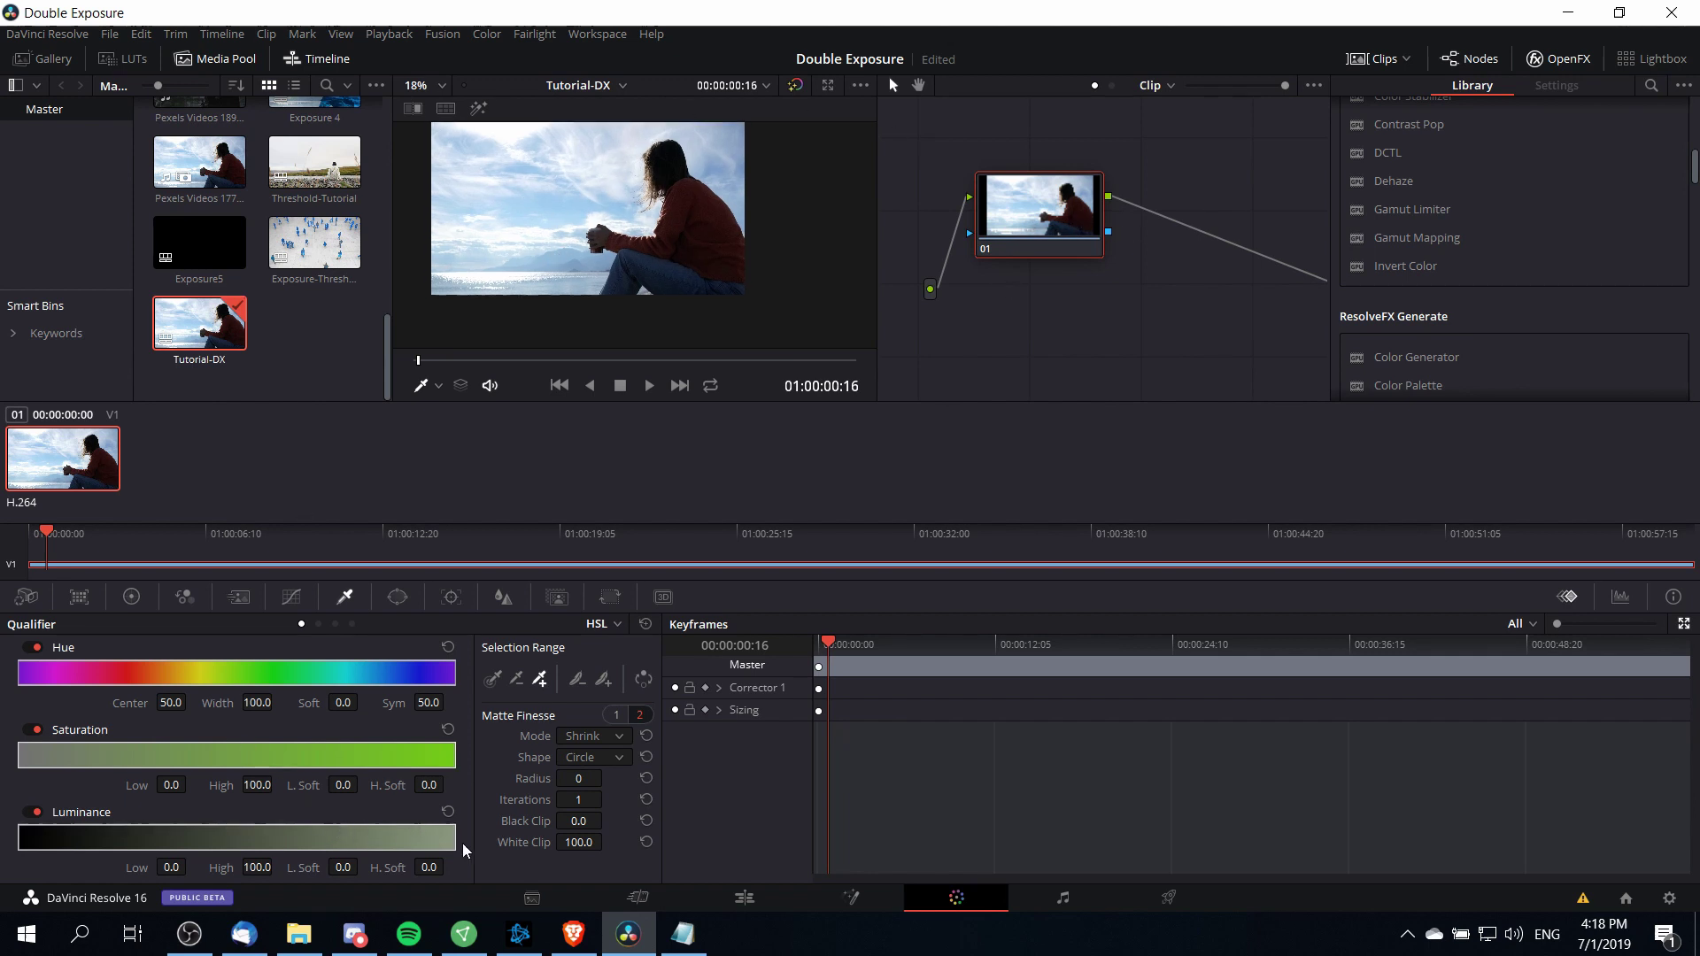
drag(455, 842, 290, 821)
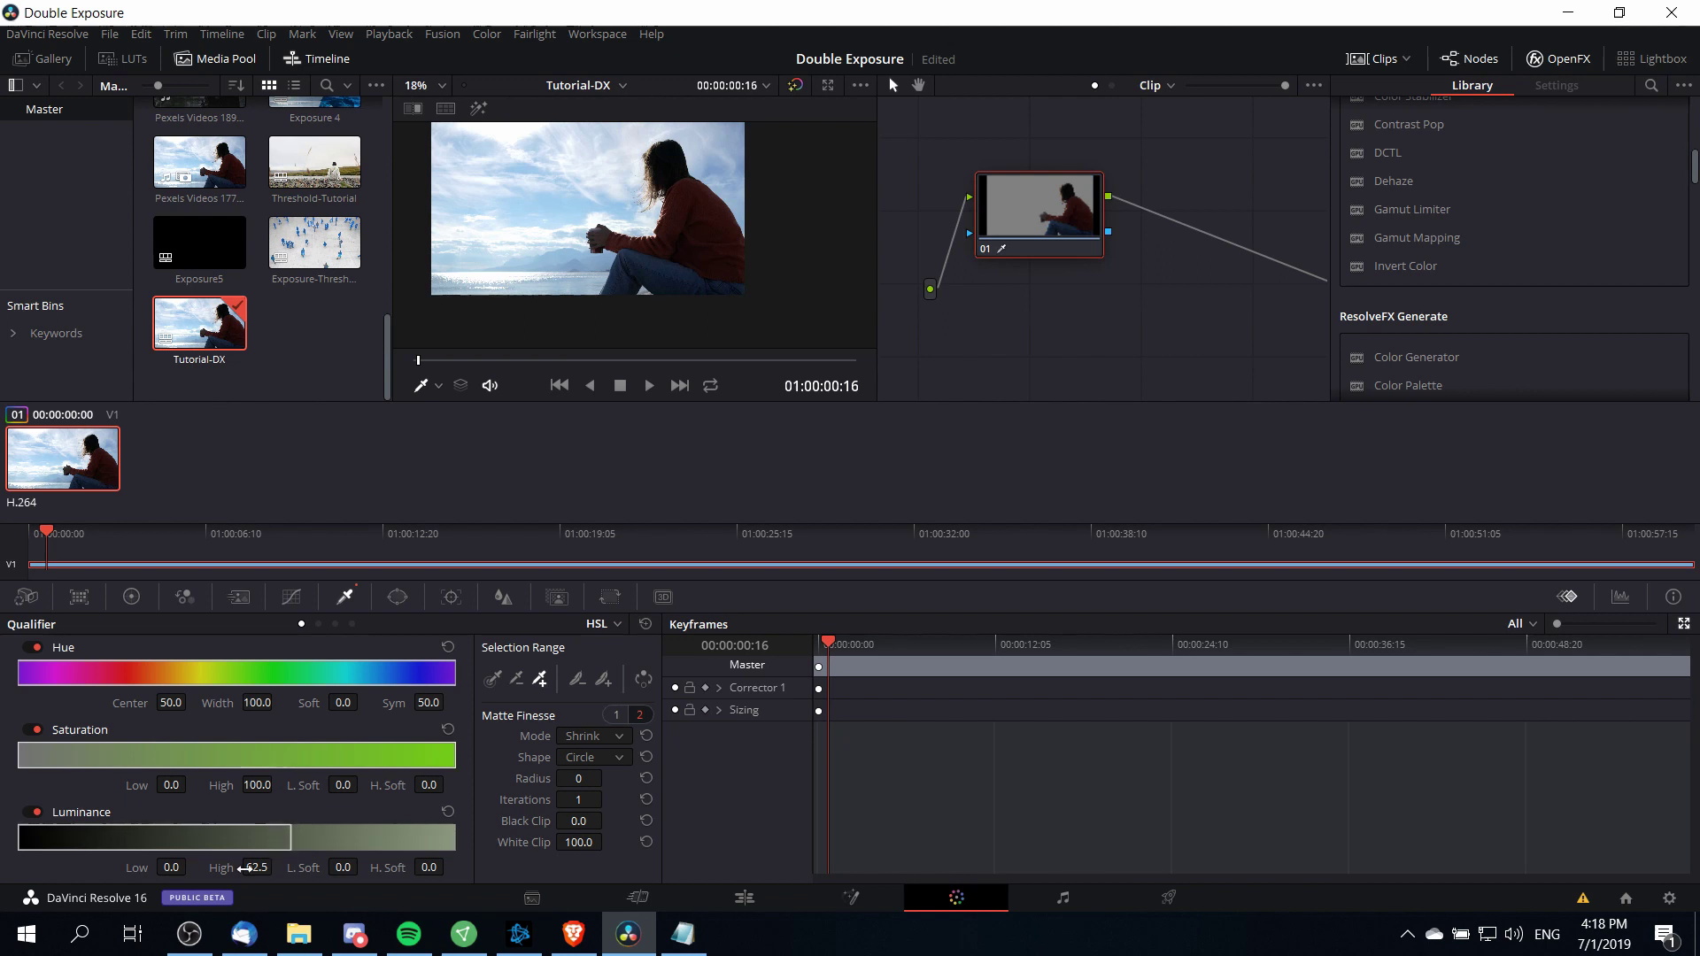
drag(1060, 213, 1063, 252)
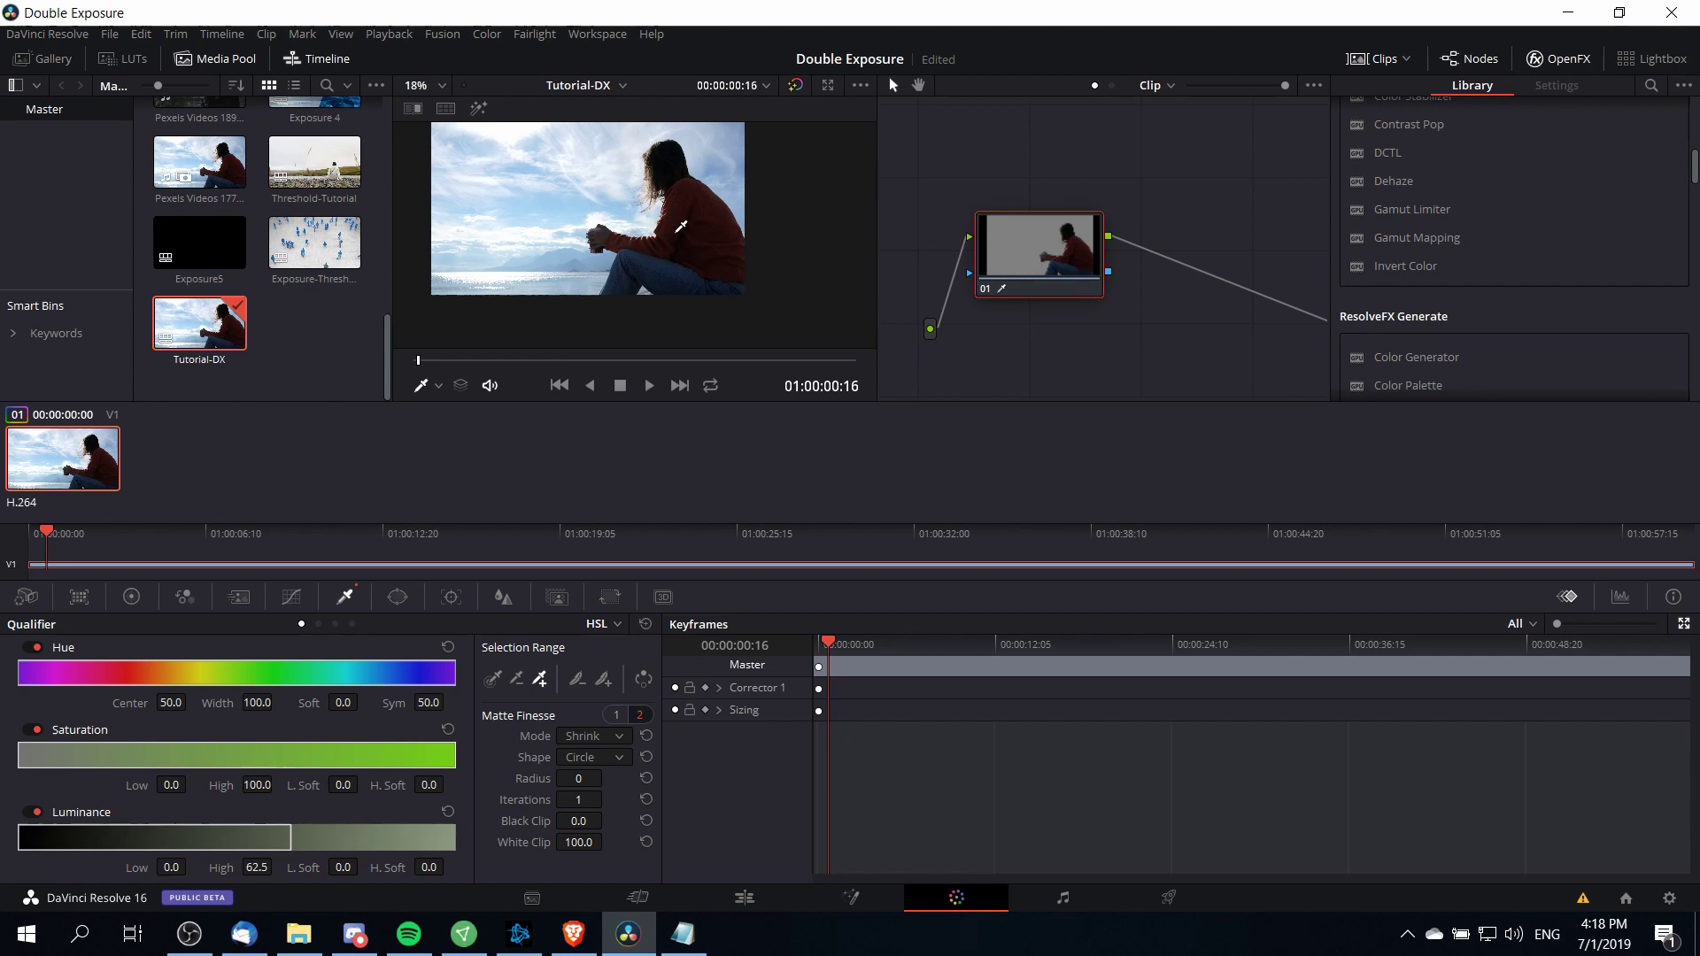
scroll(577, 268, up, 1)
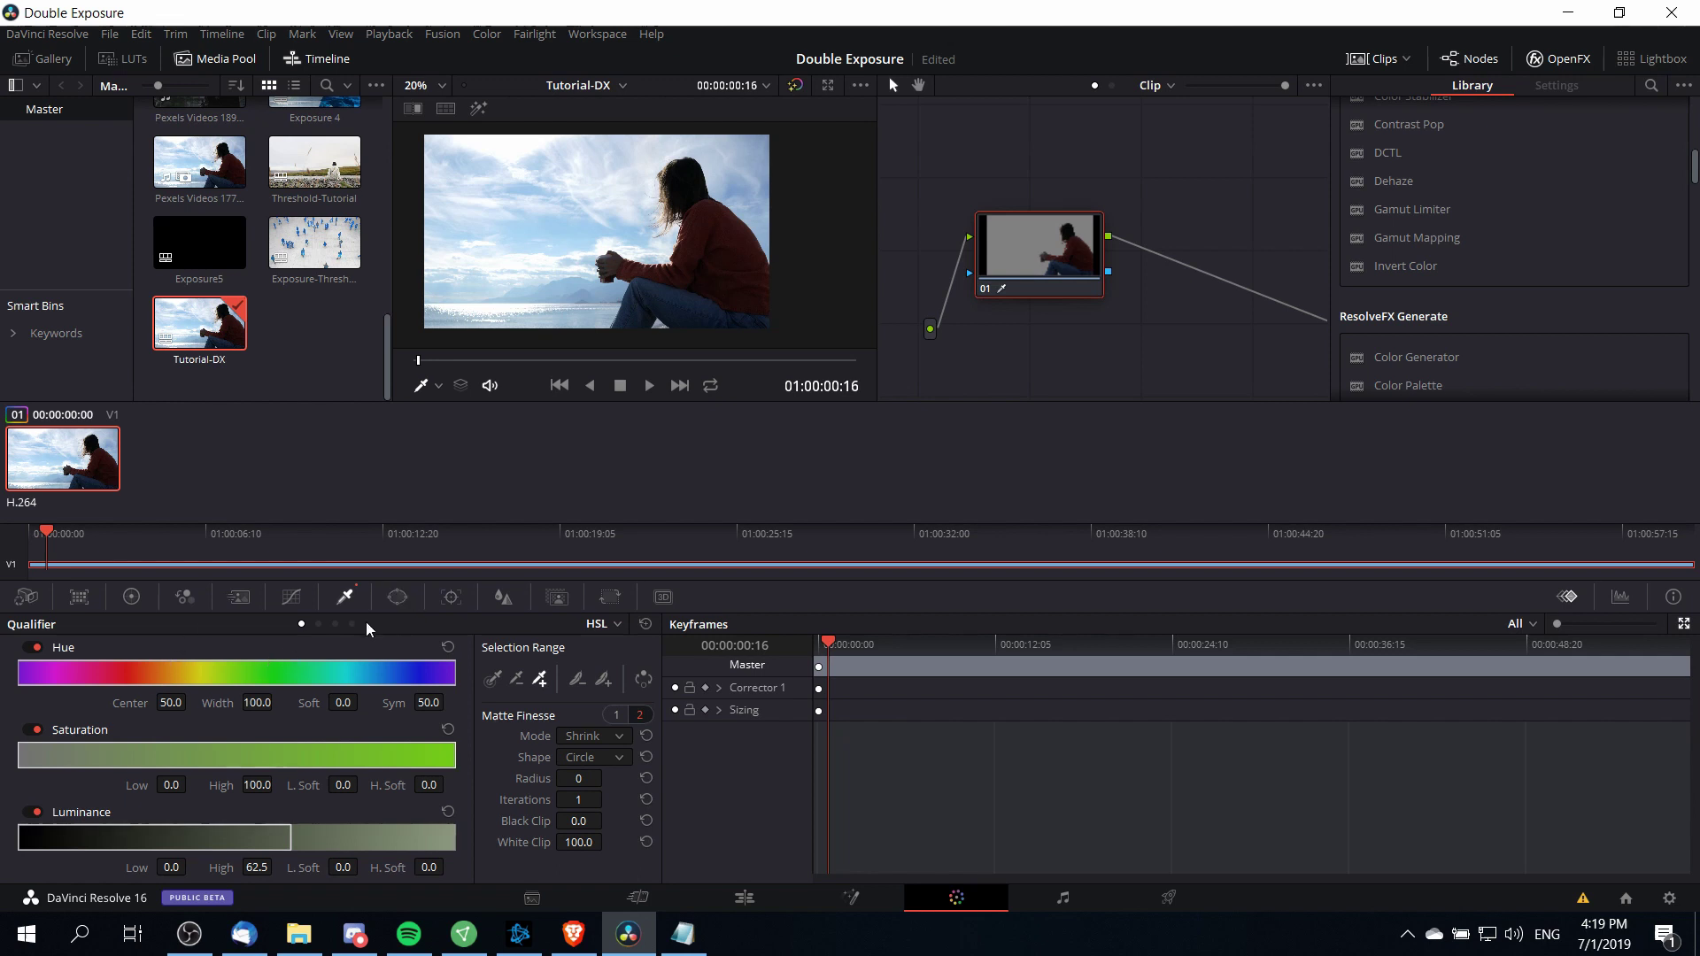
click(398, 598)
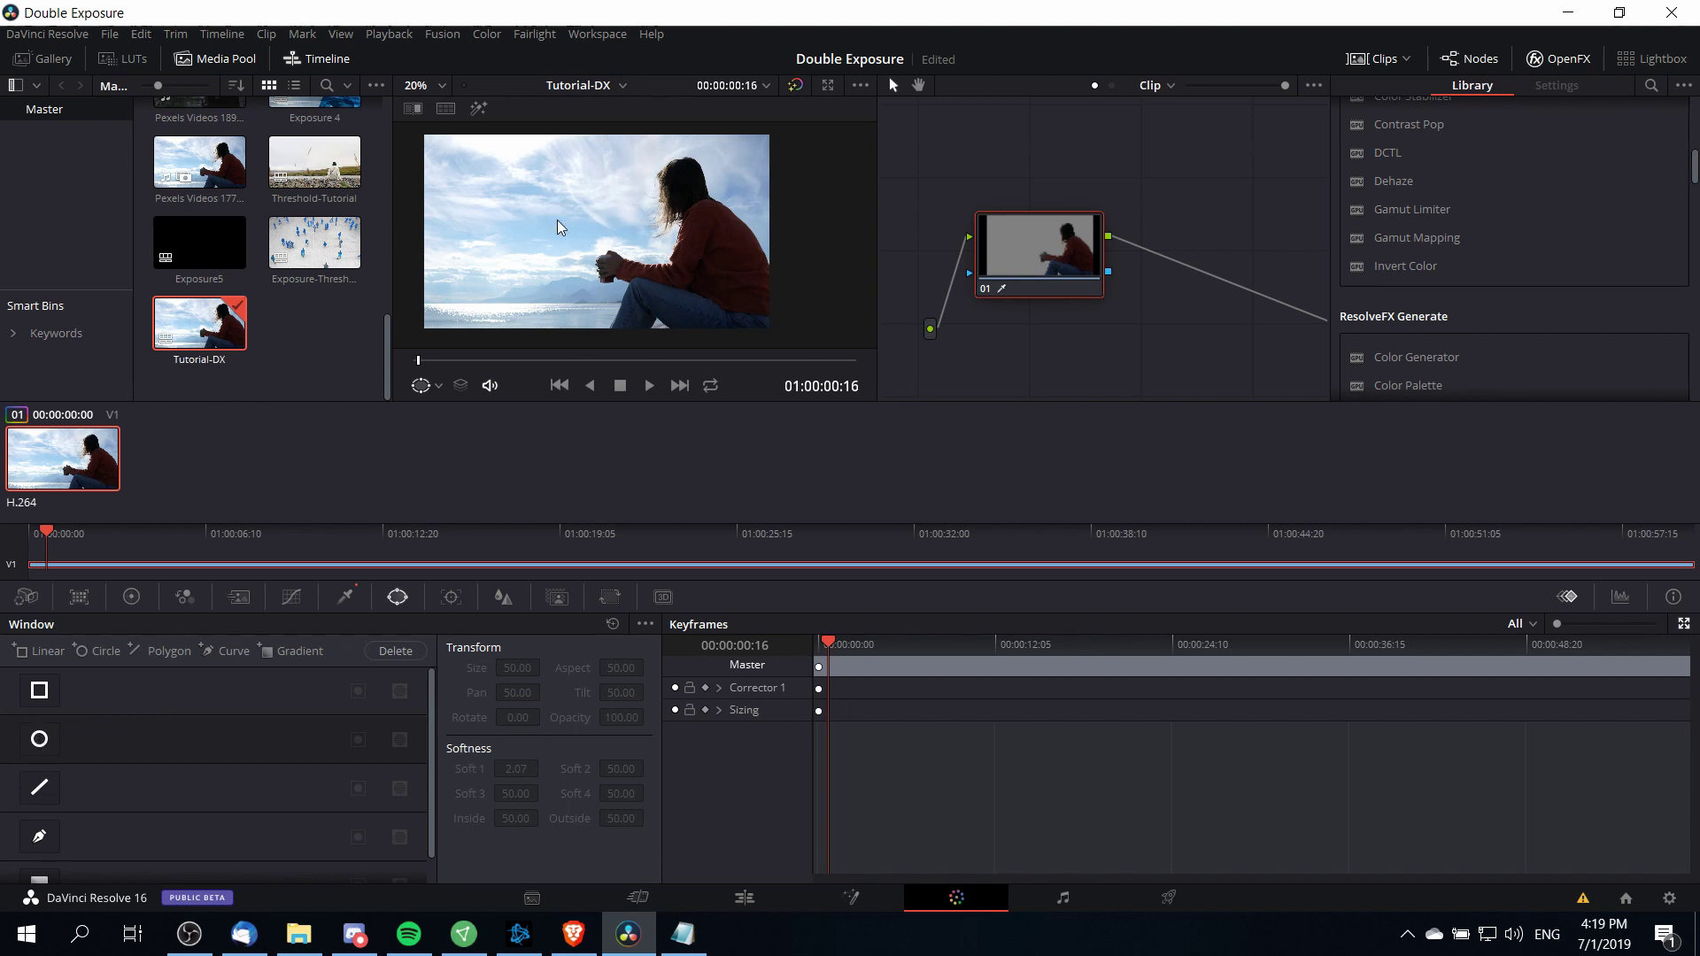
Drag the Pexels underwater clip into the node graph as an external matte.
click(345, 597)
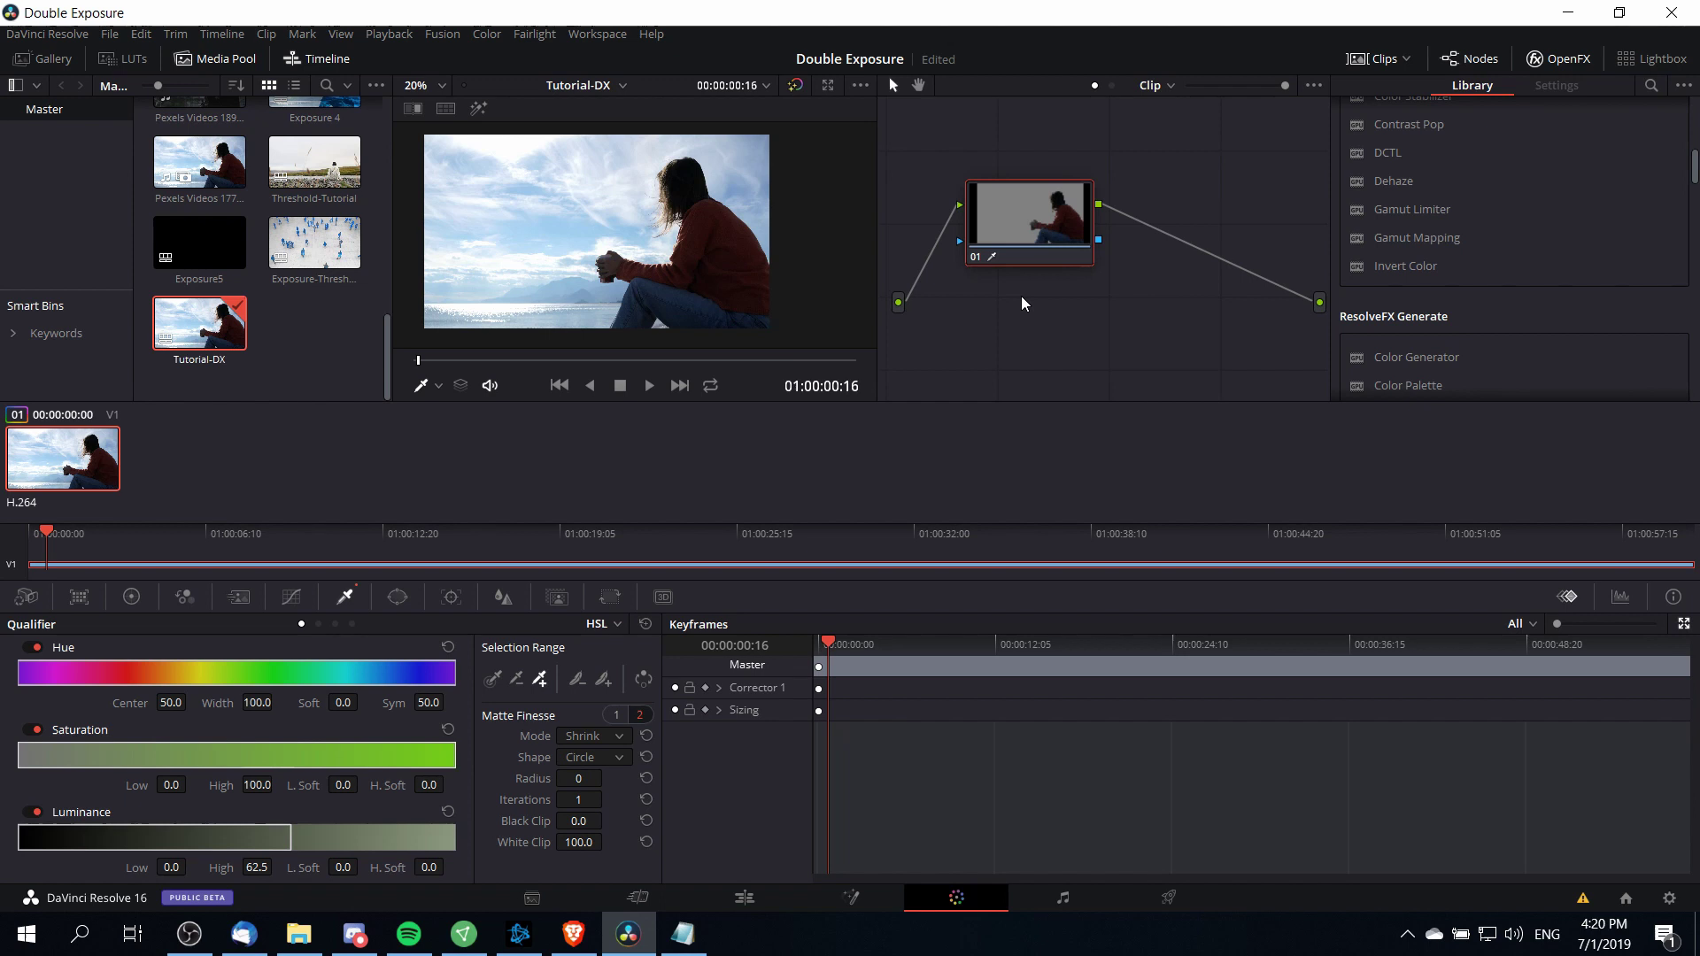
scroll(363, 321, up, 6)
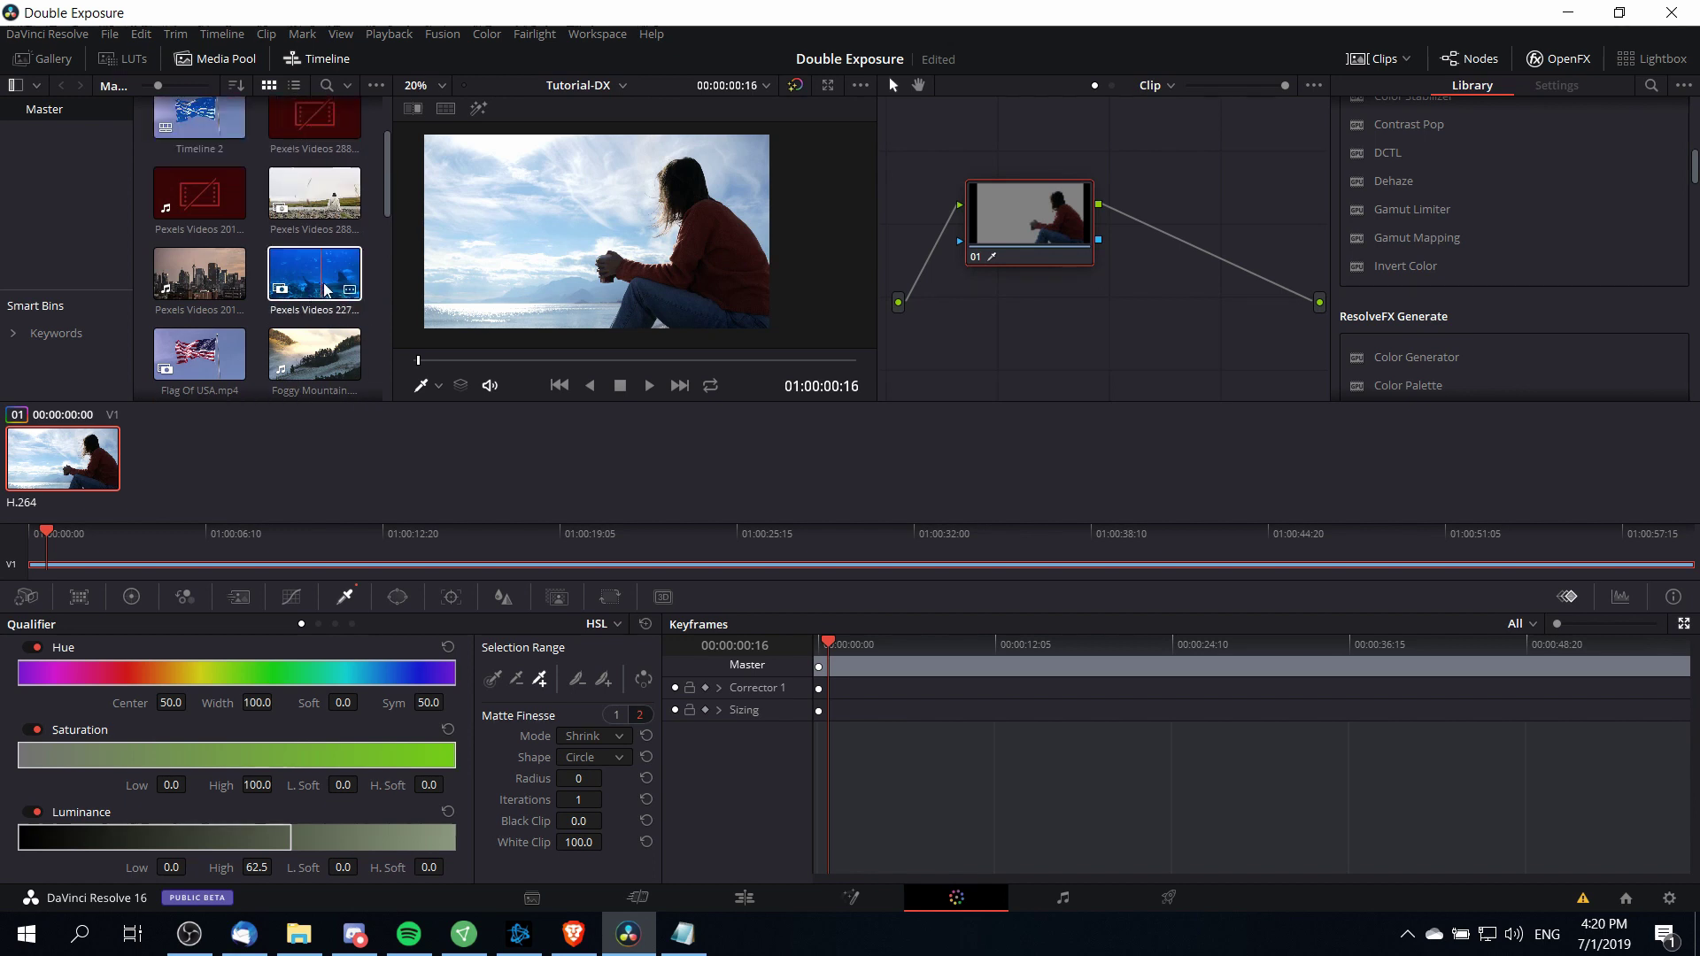
drag(315, 280, 1043, 273)
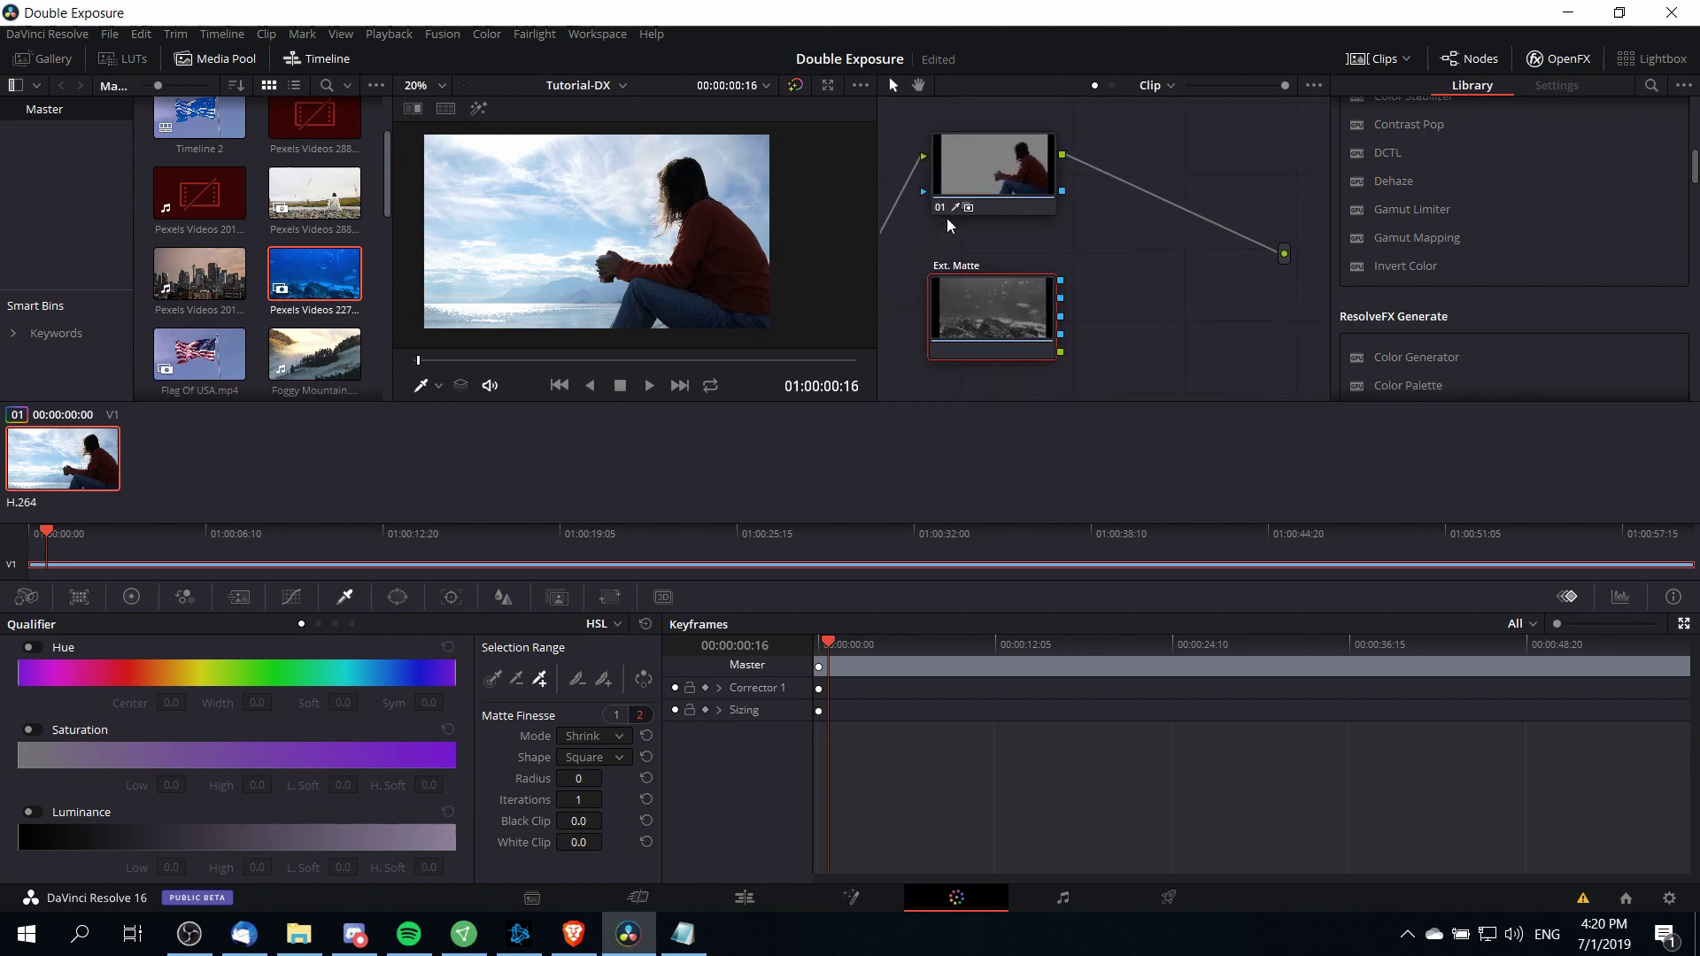
Add a Layer Mixer node and an alpha output to the node graph.
right_click(1107, 230)
mouse_move(1142, 264)
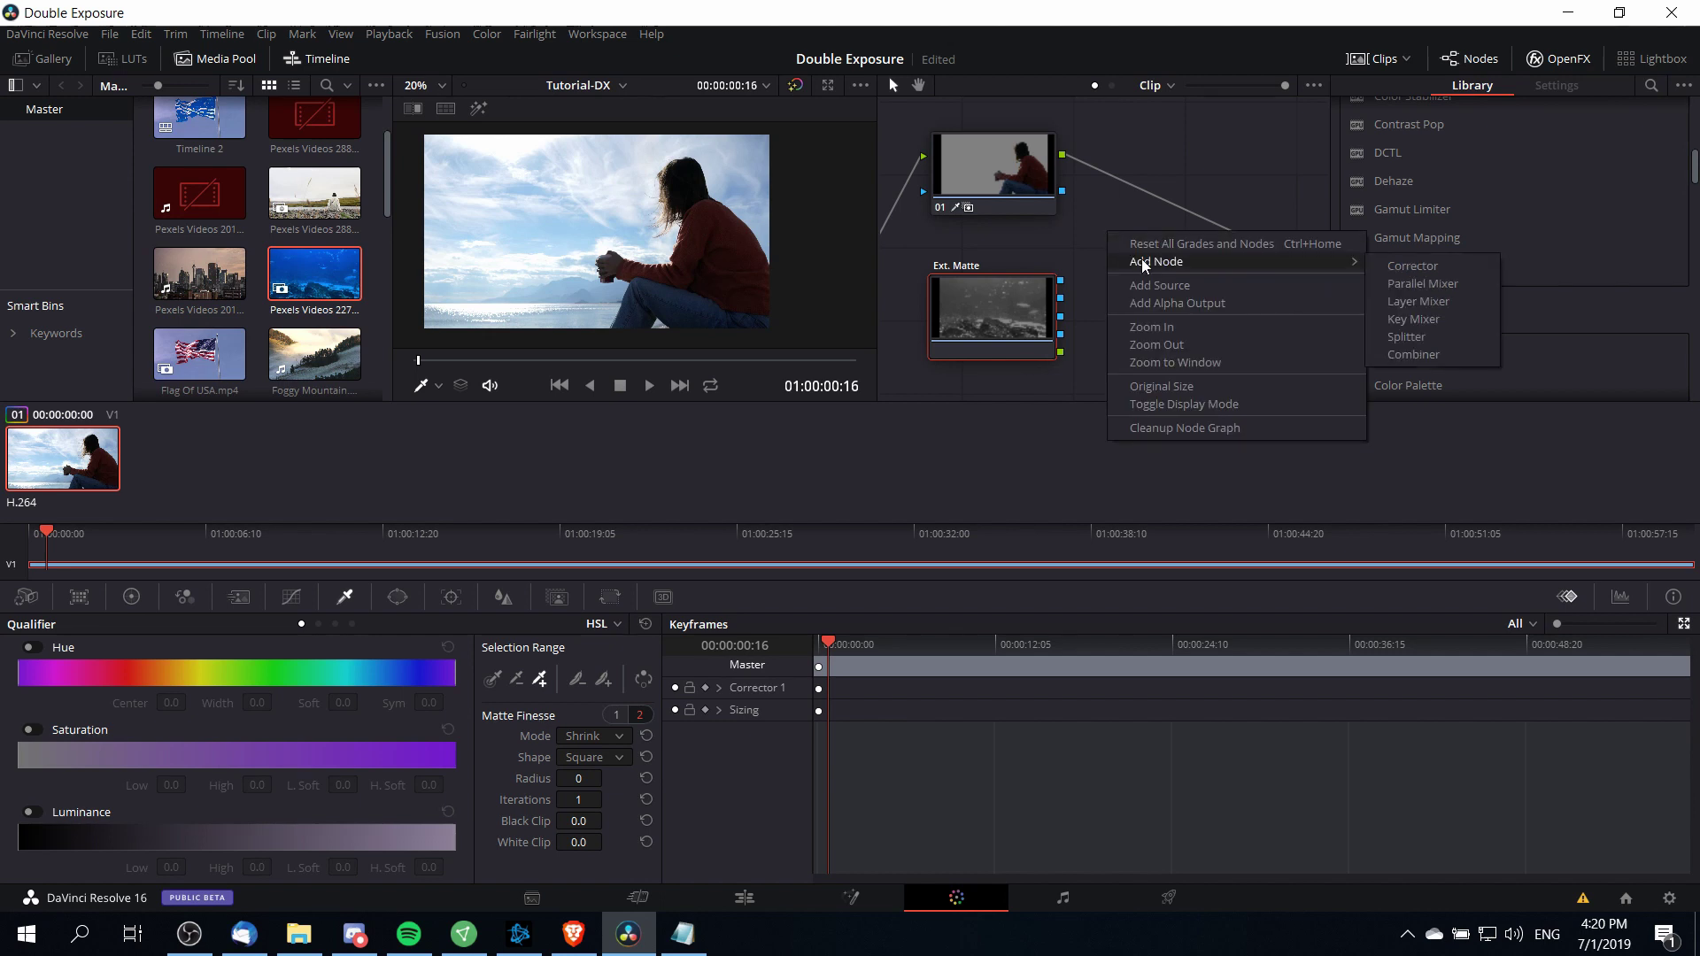
click(1418, 301)
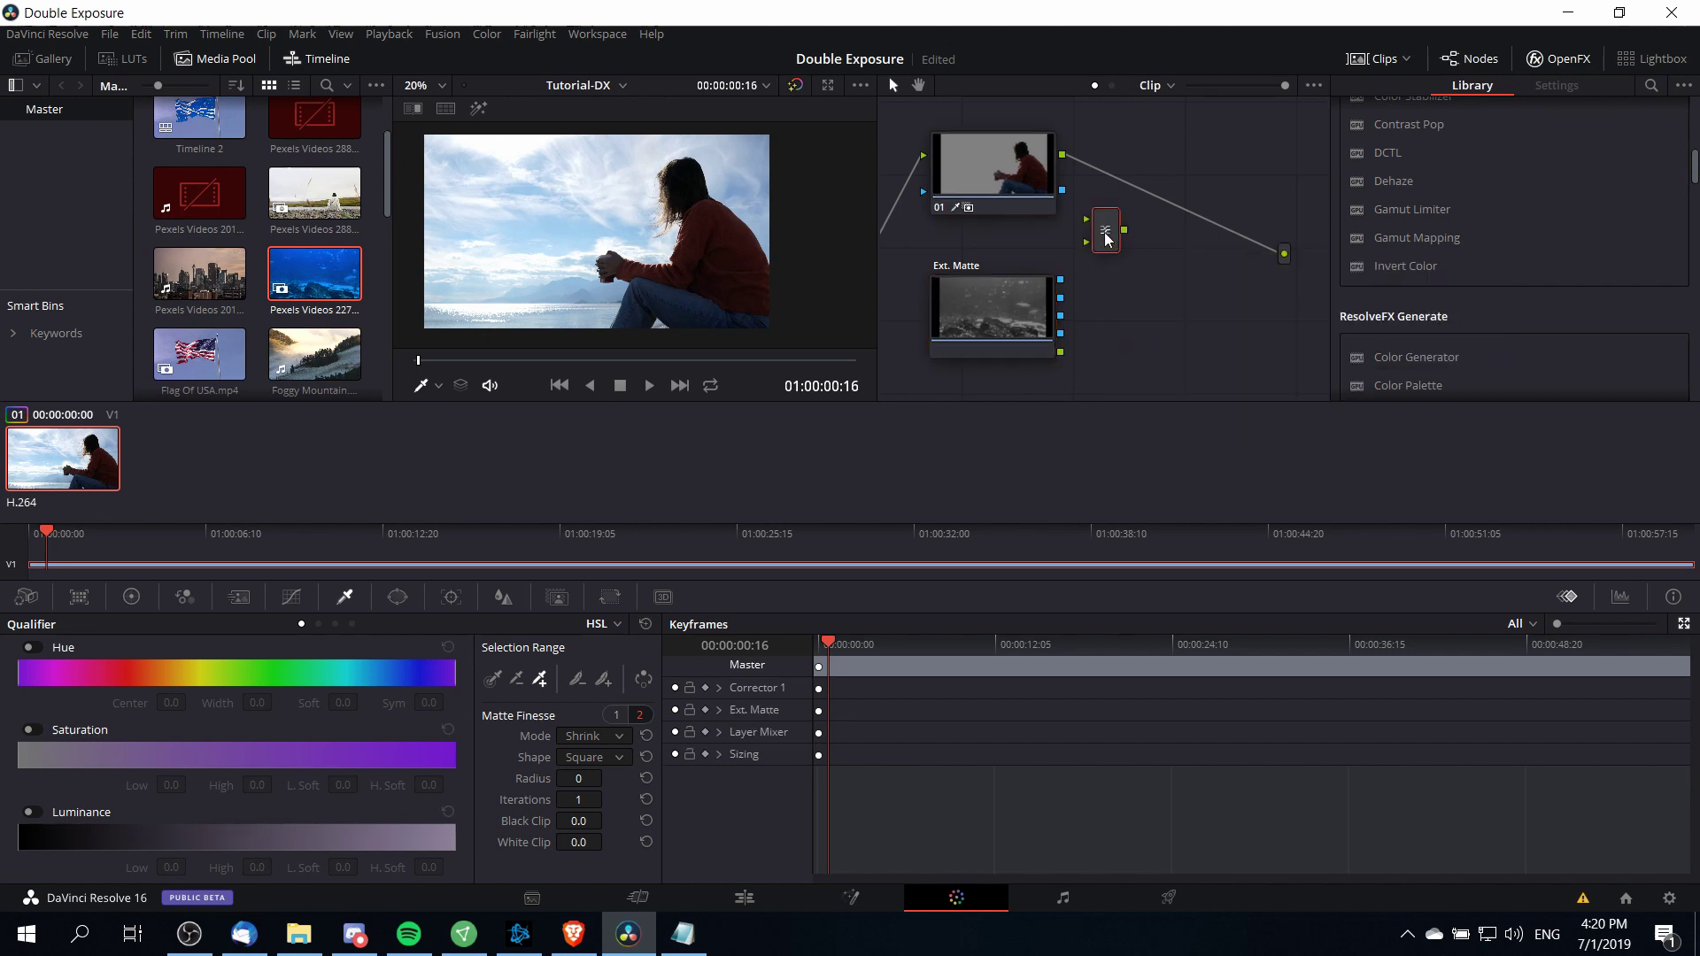
drag(1109, 232, 1136, 258)
right_click(1224, 253)
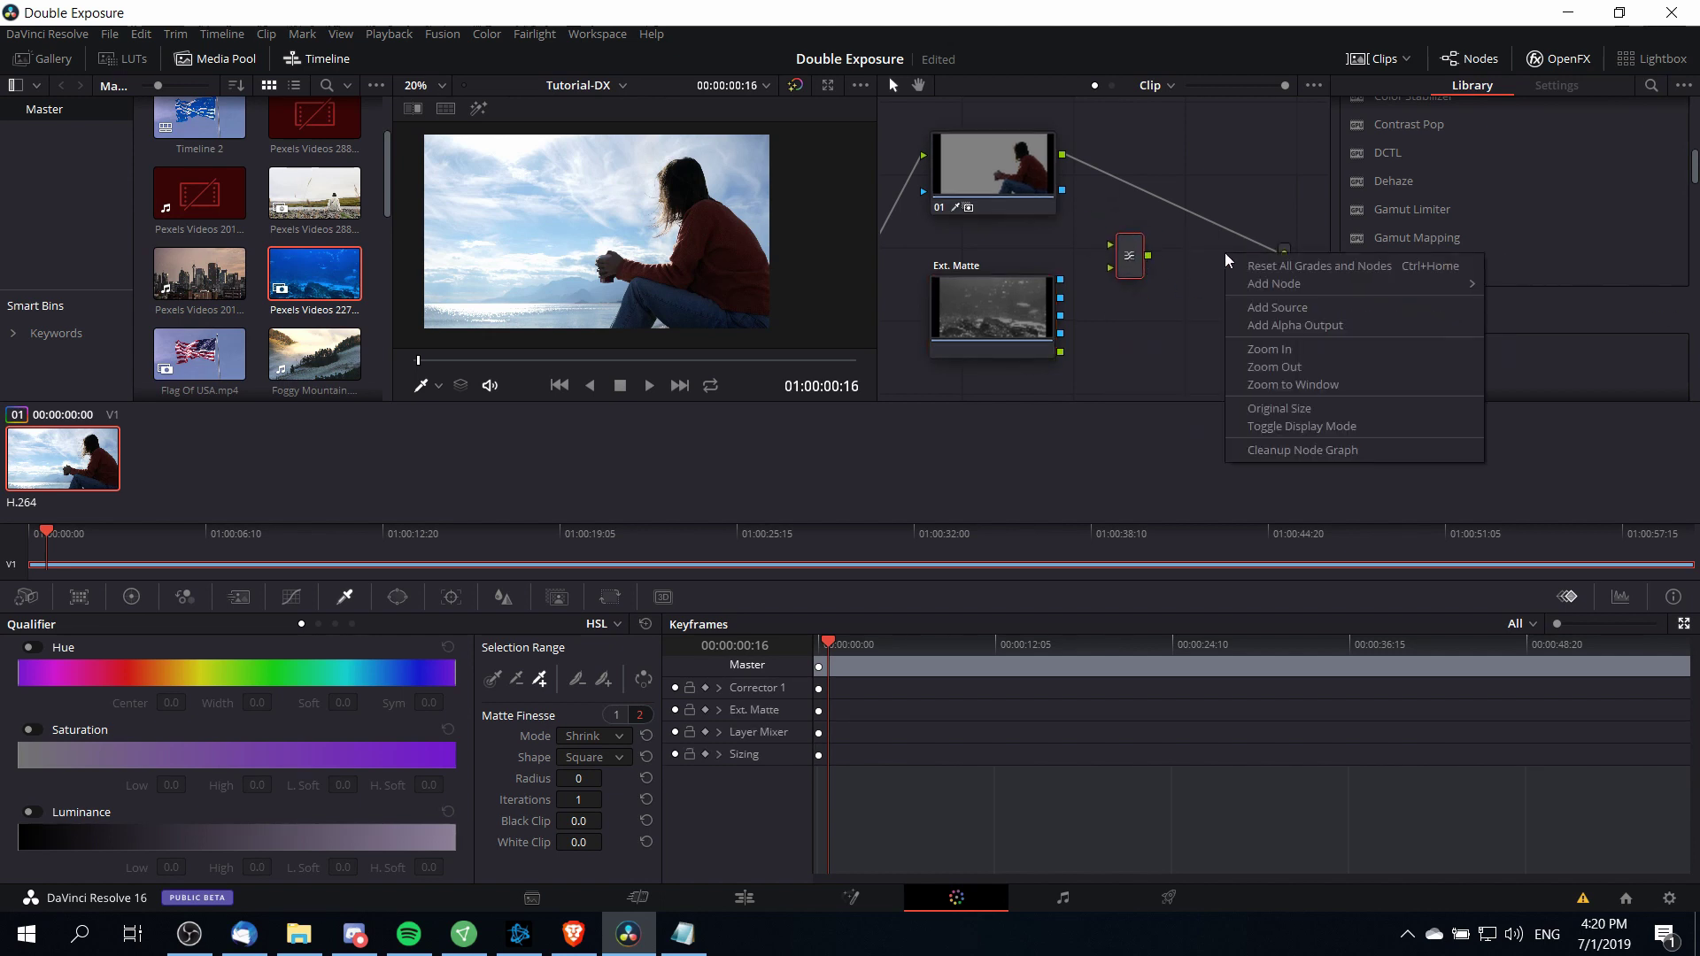
click(1283, 324)
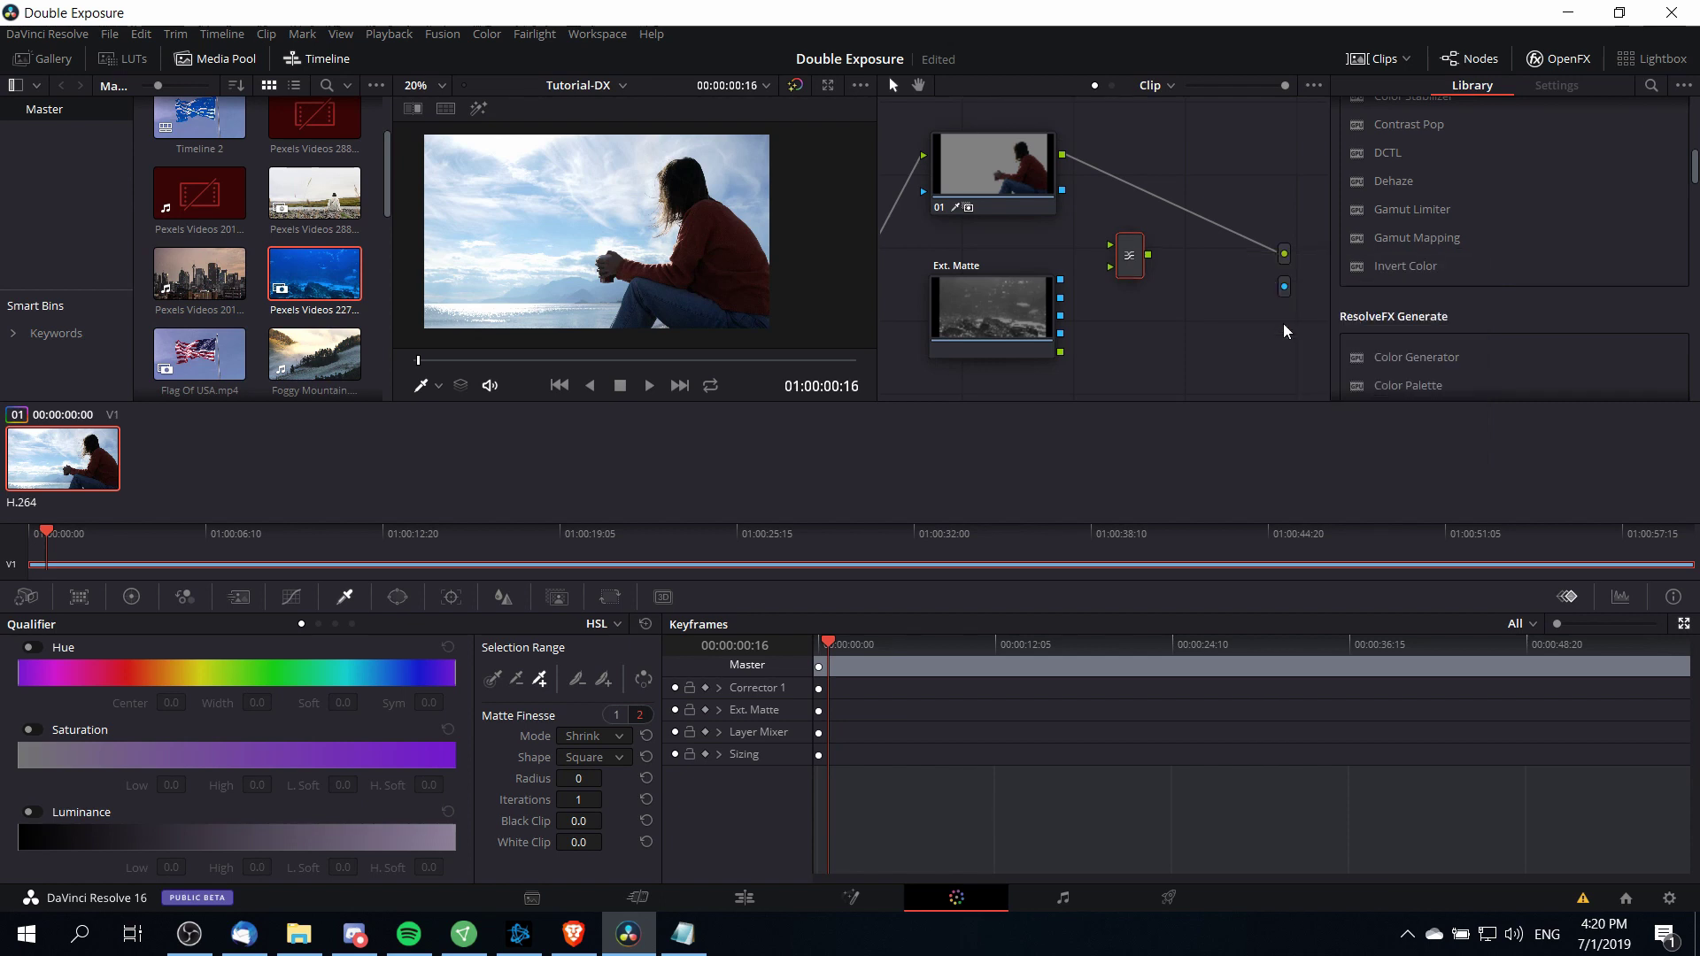
click(1041, 183)
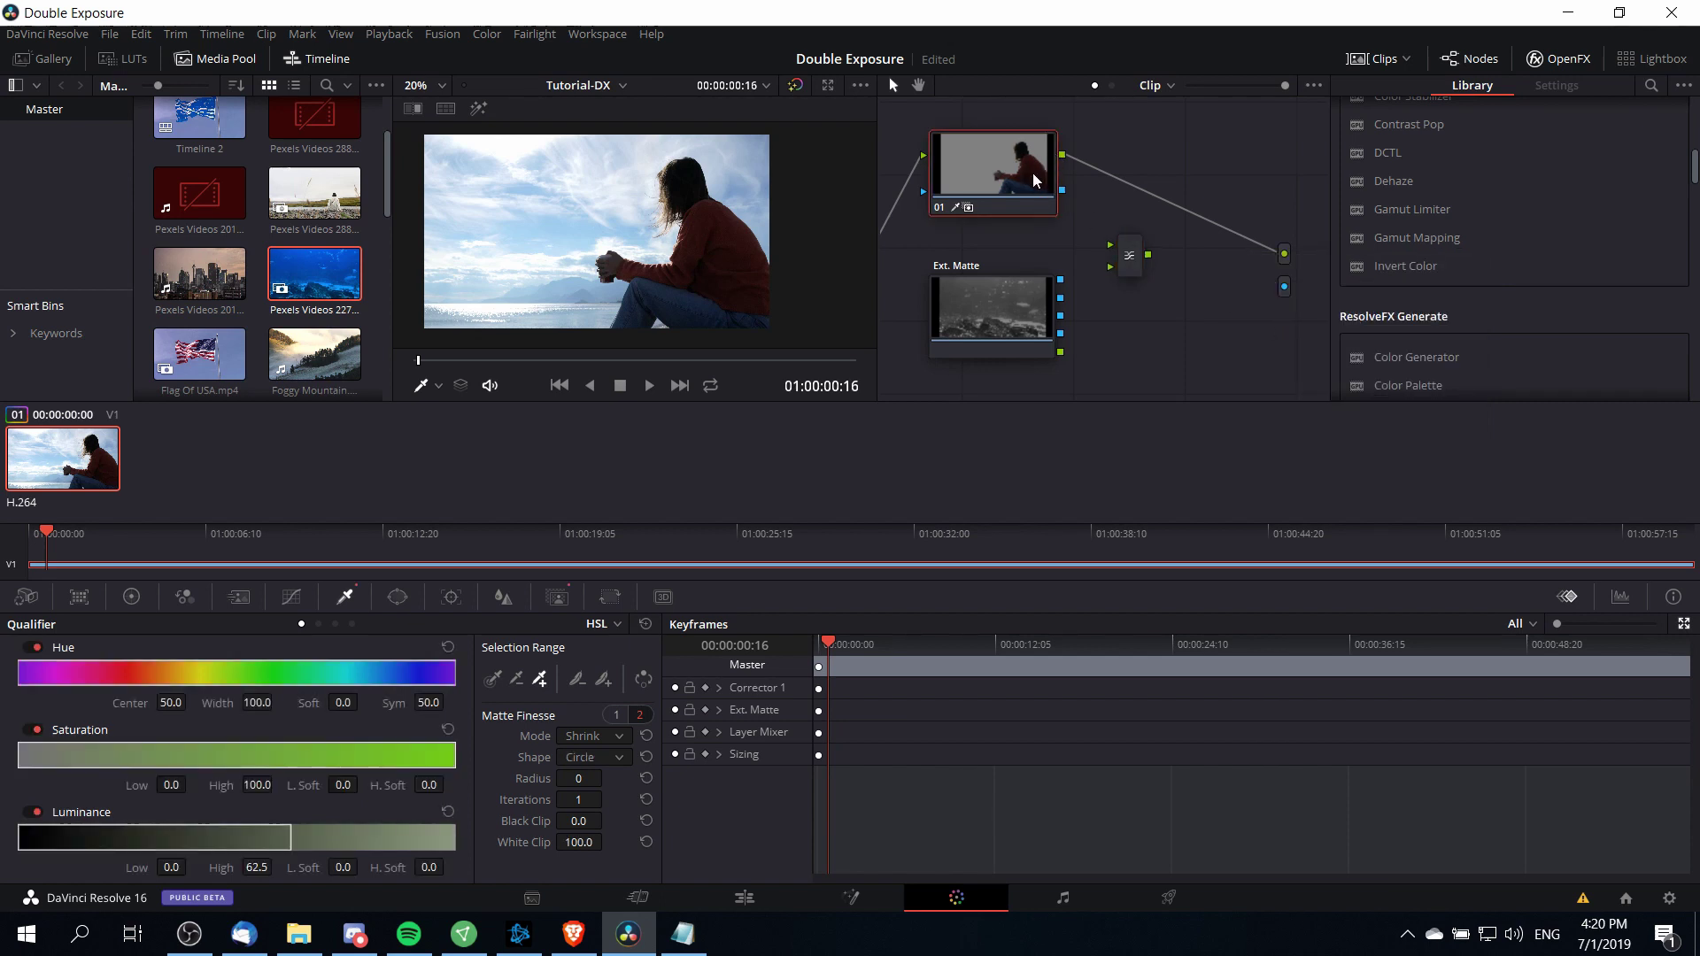
Route node 01's key to the alpha output and refine luminance to High 58.8, H.Soft 4.6.
drag(1059, 192, 1285, 288)
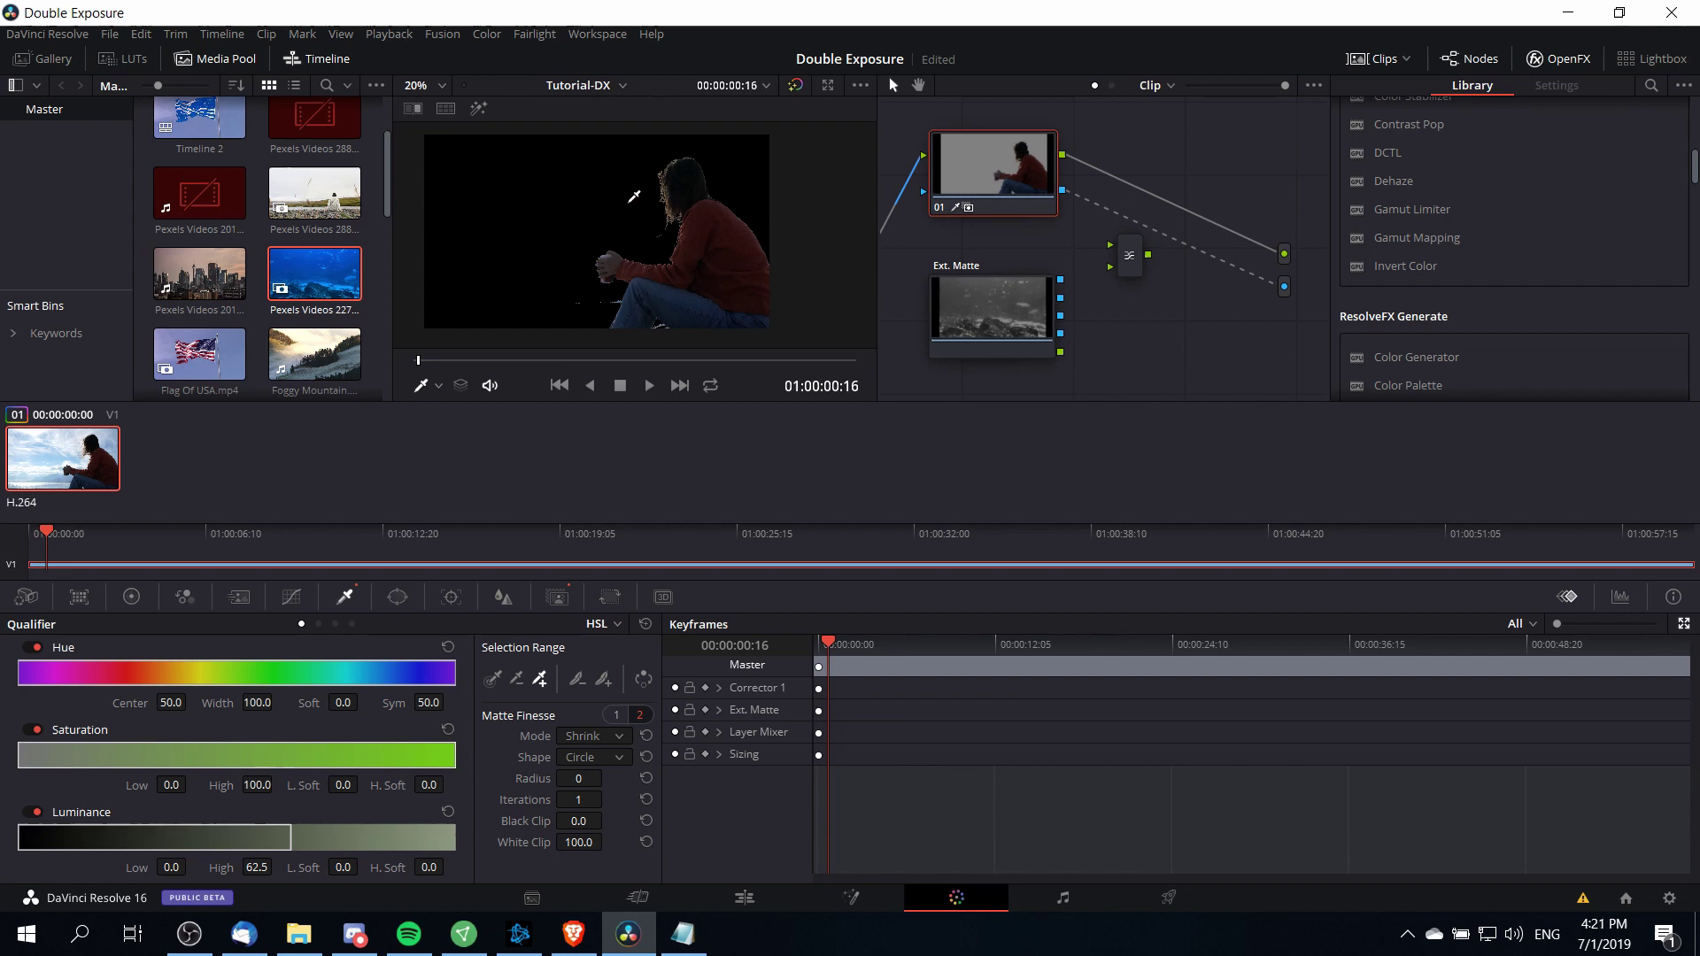
scroll(602, 293, up, 1)
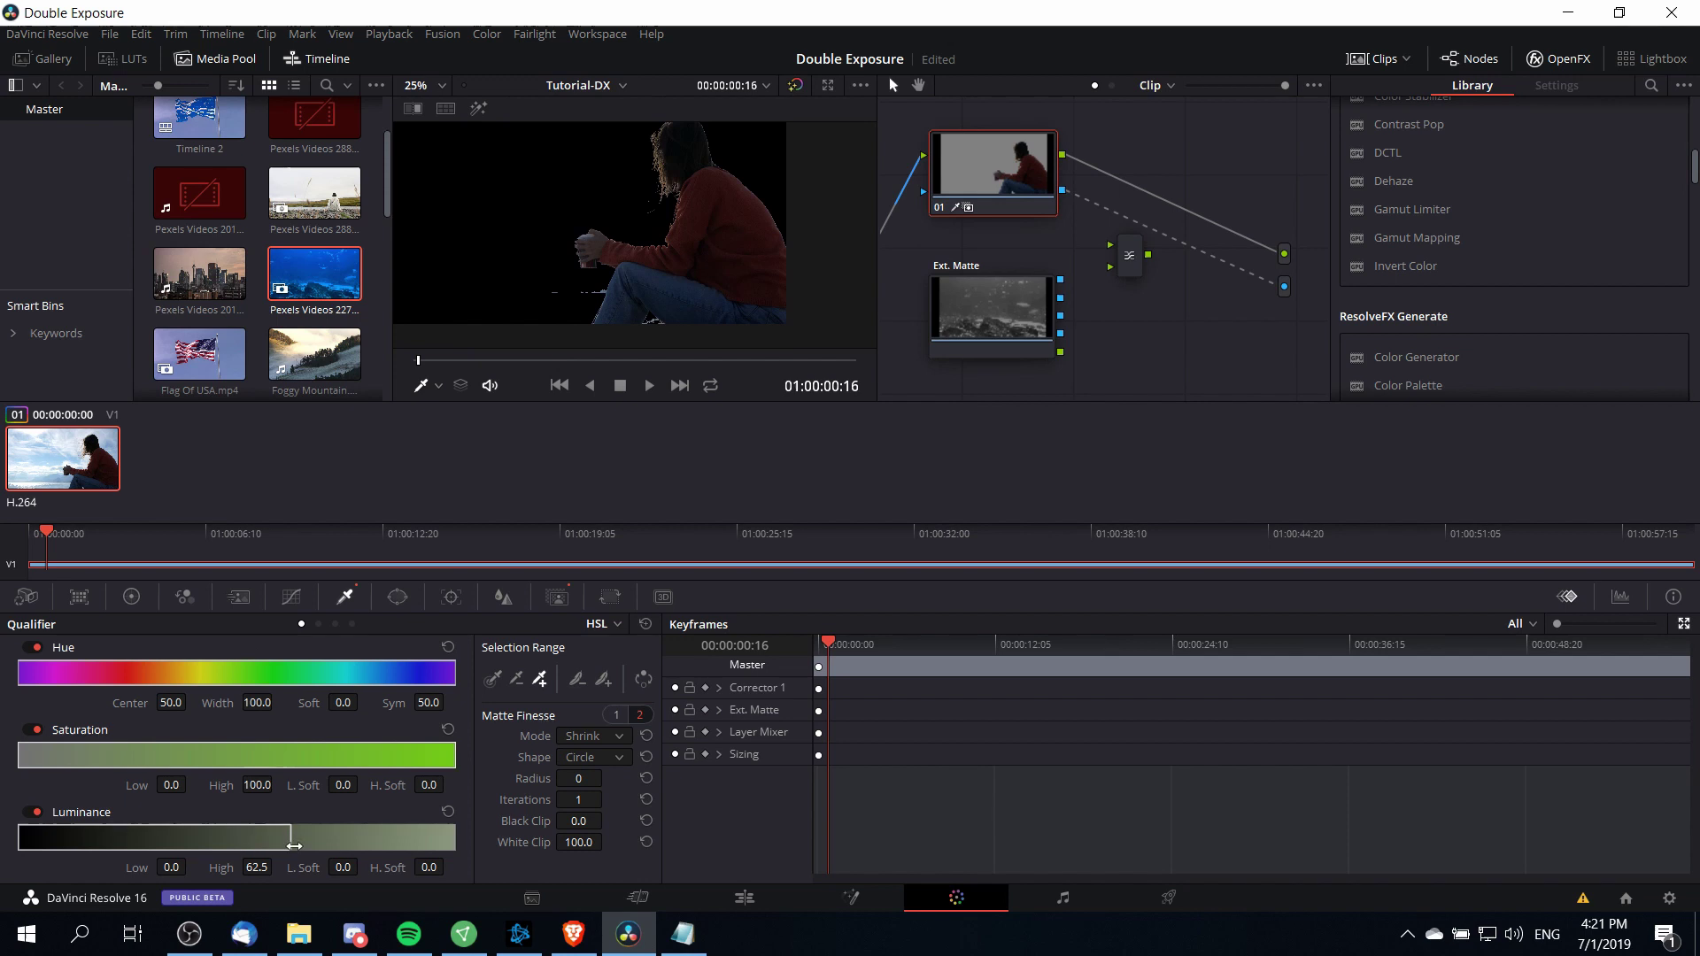
drag(292, 841, 284, 840)
drag(428, 867, 499, 776)
scroll(707, 168, down, 1)
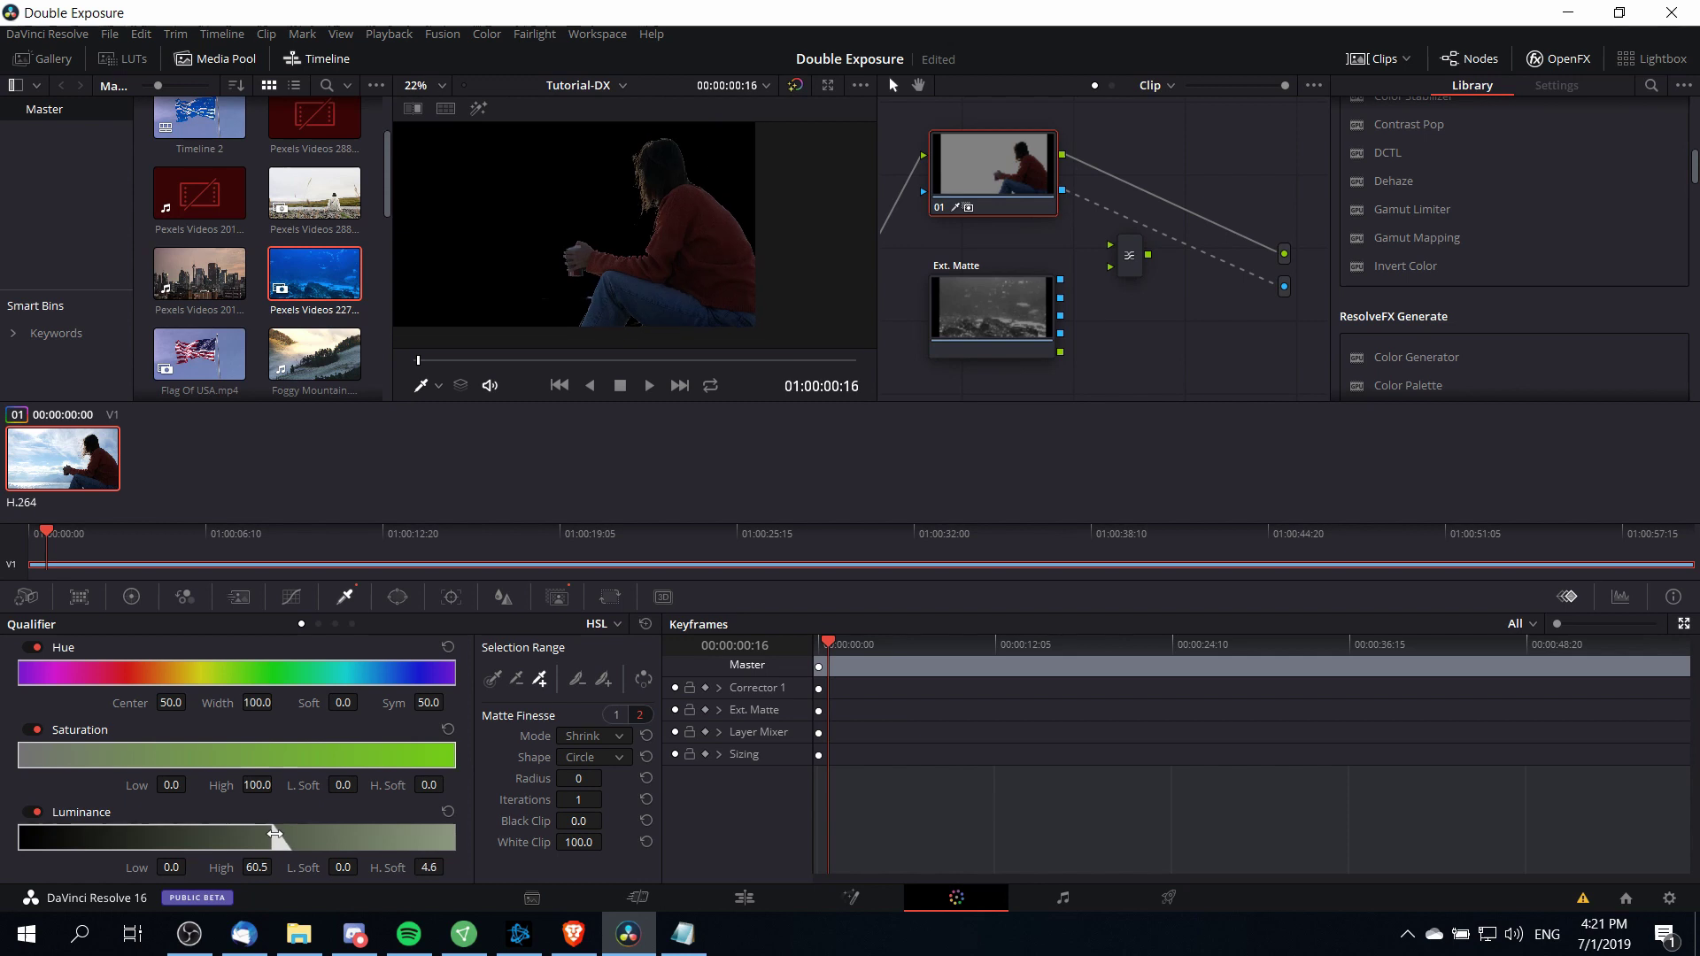
drag(278, 836, 268, 834)
scroll(727, 250, down, 1)
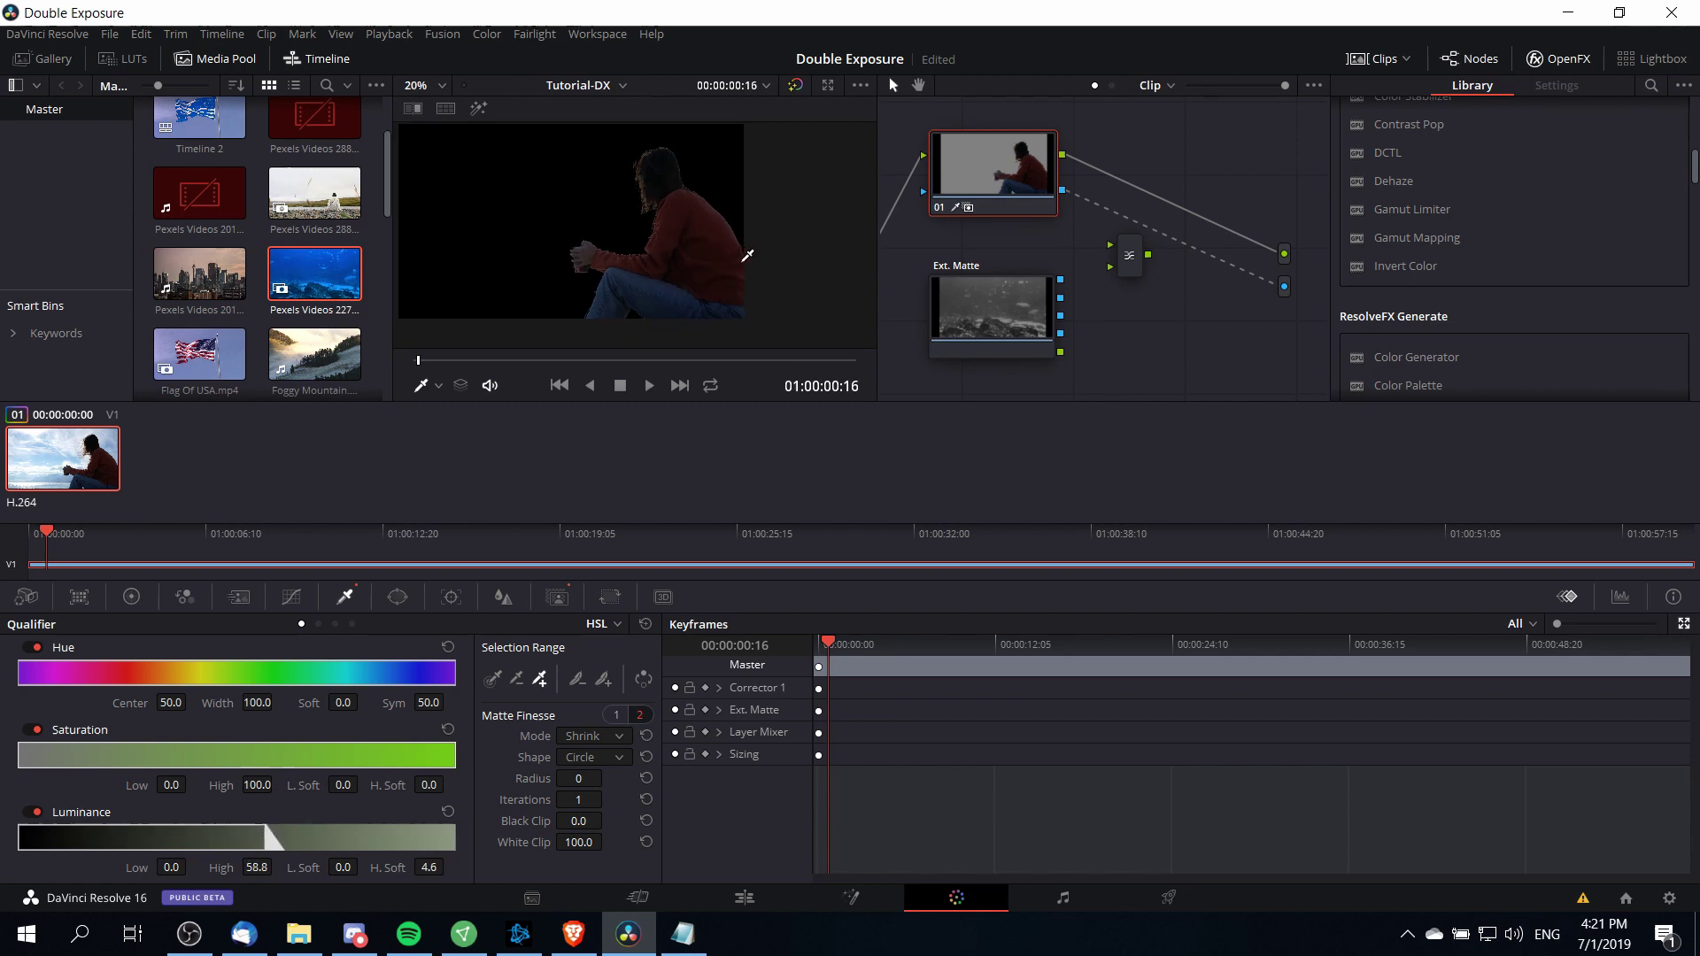
drag(1129, 256, 1138, 274)
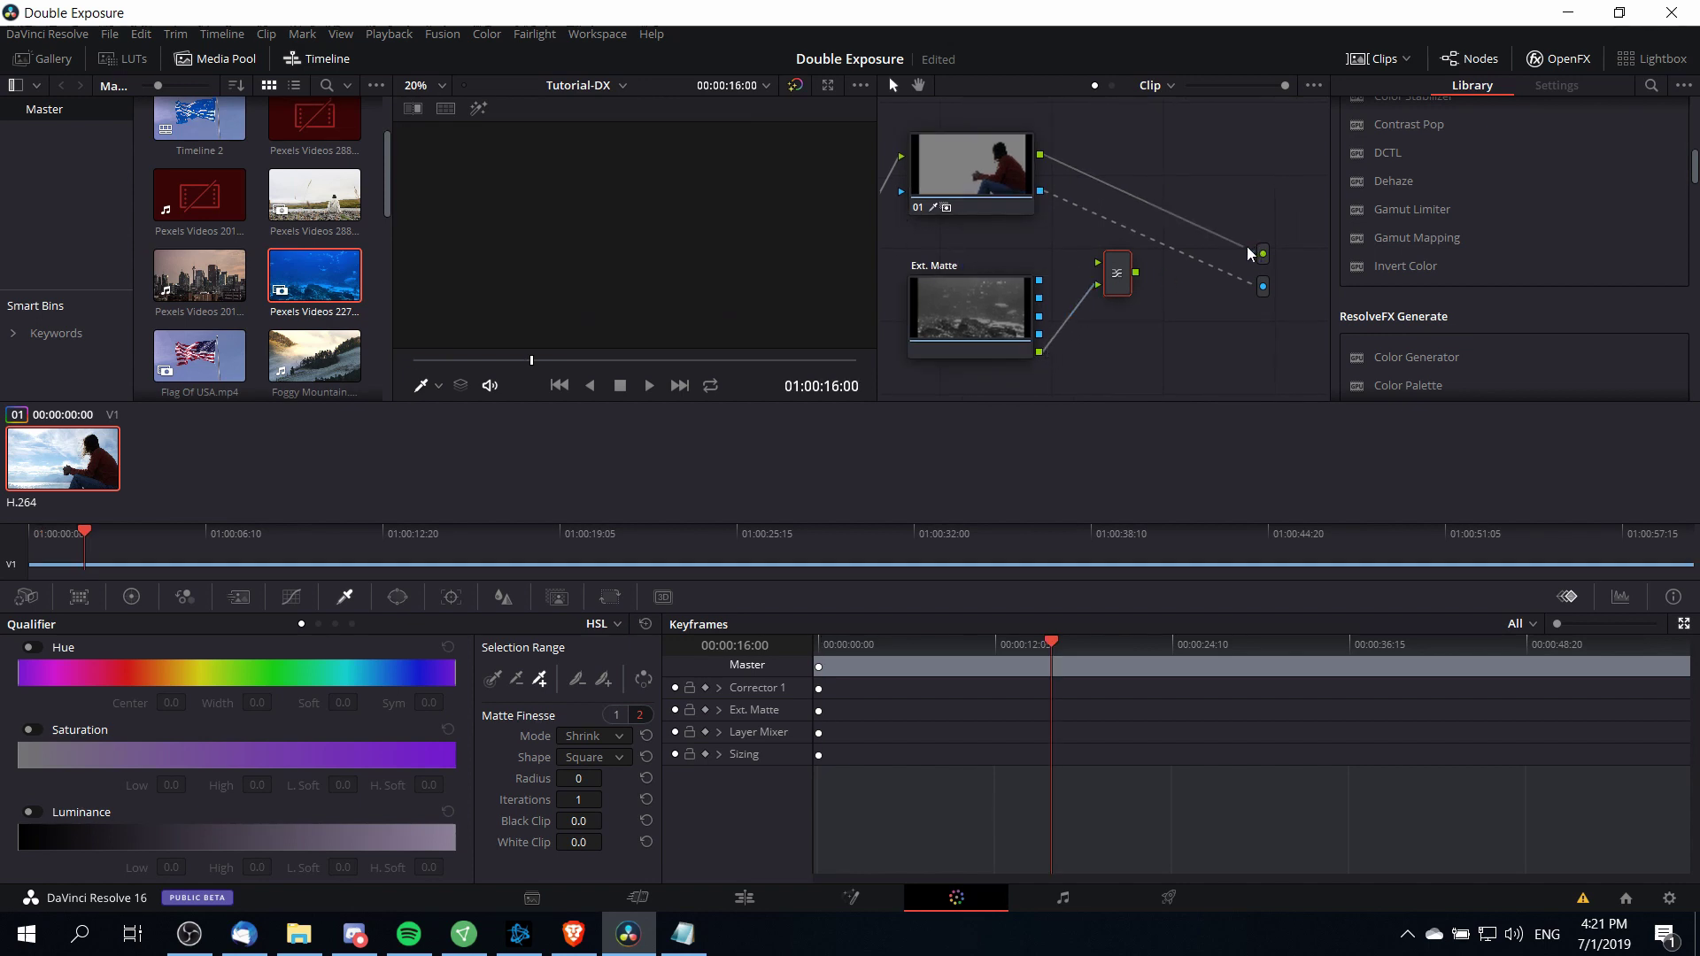
drag(1040, 157, 1266, 257)
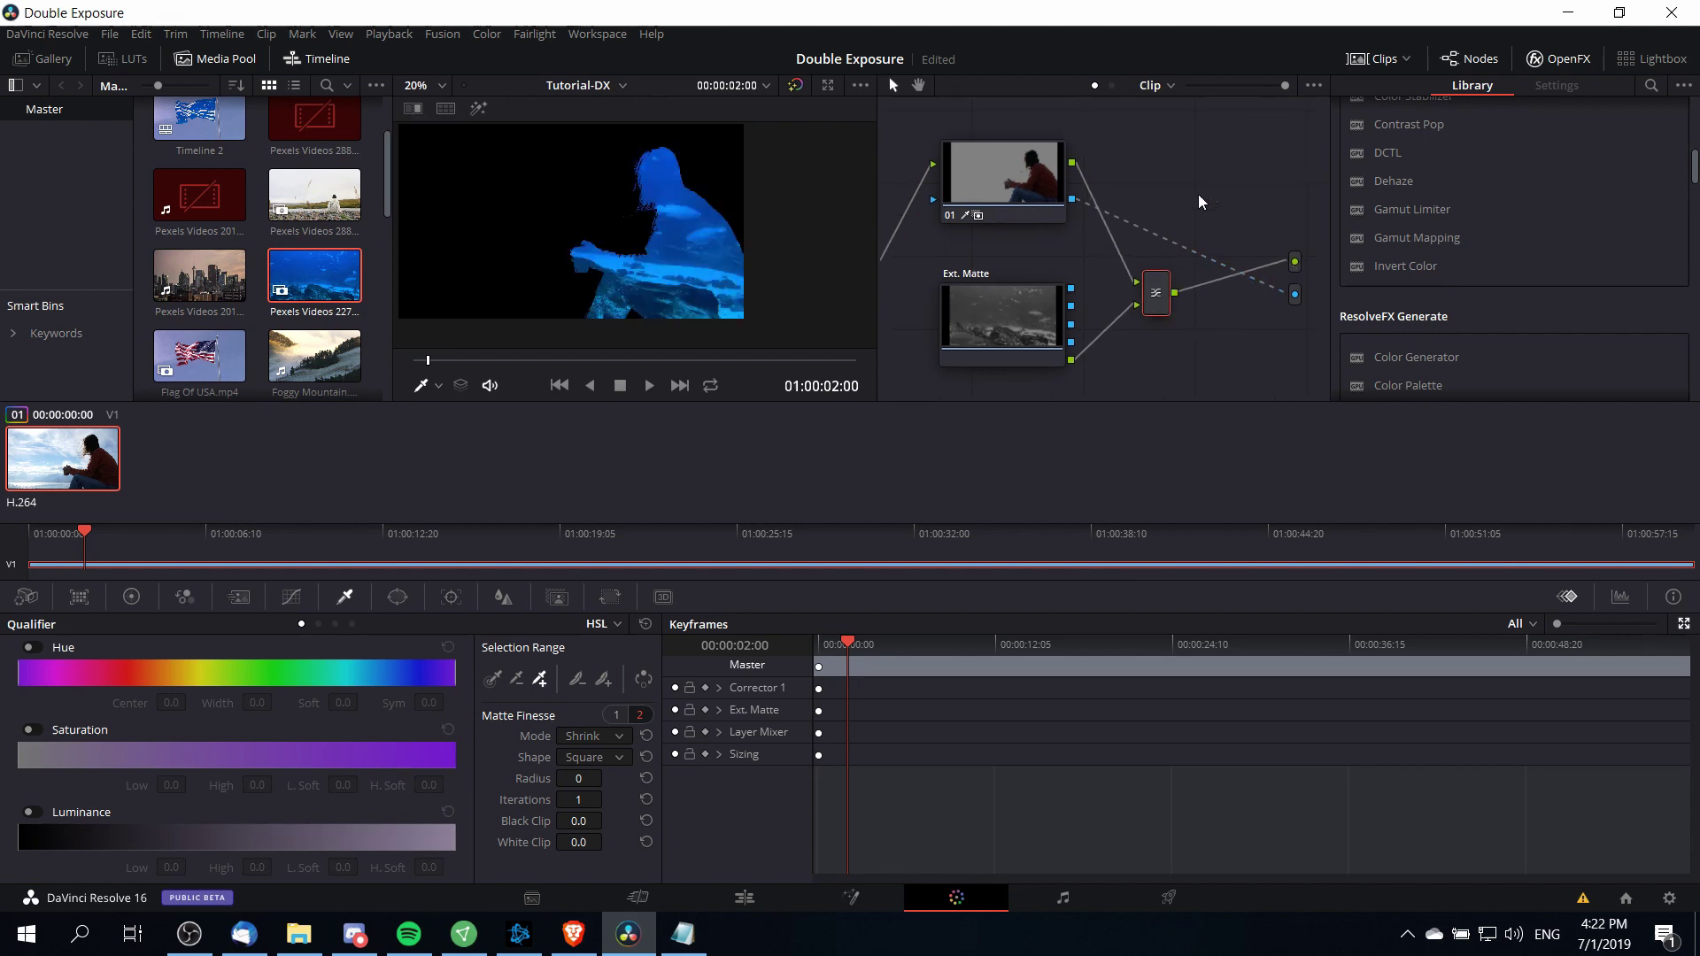
drag(757, 269, 810, 284)
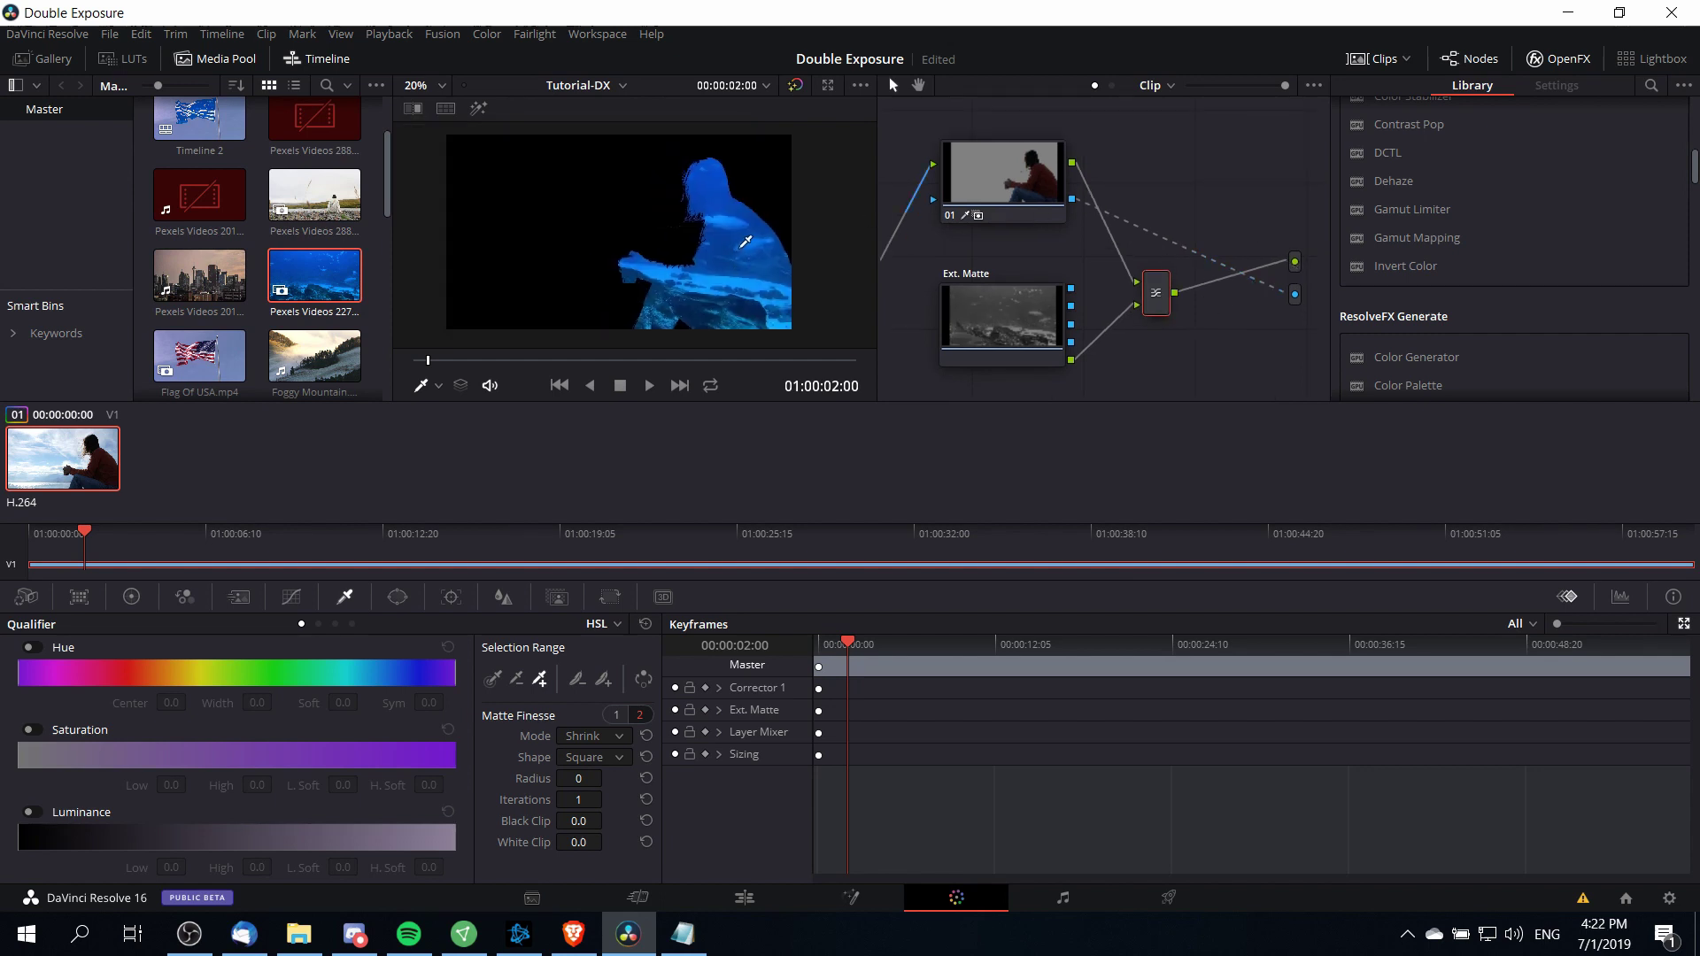
scroll(746, 241, up, 2)
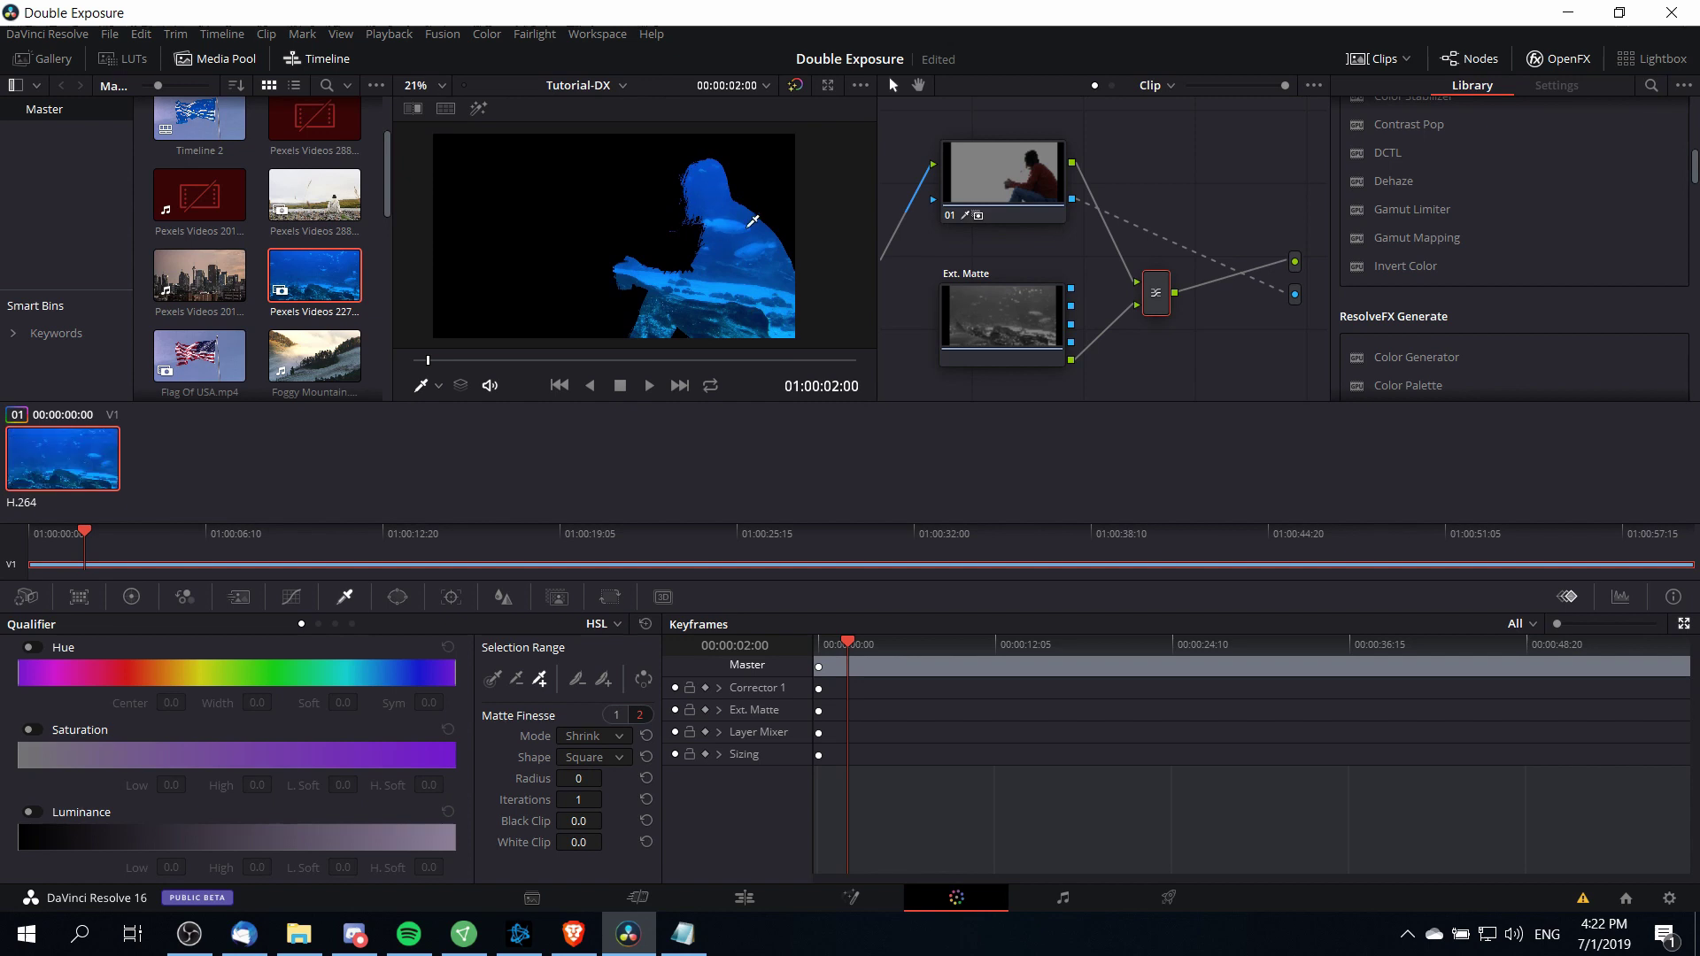
drag(740, 216, 718, 205)
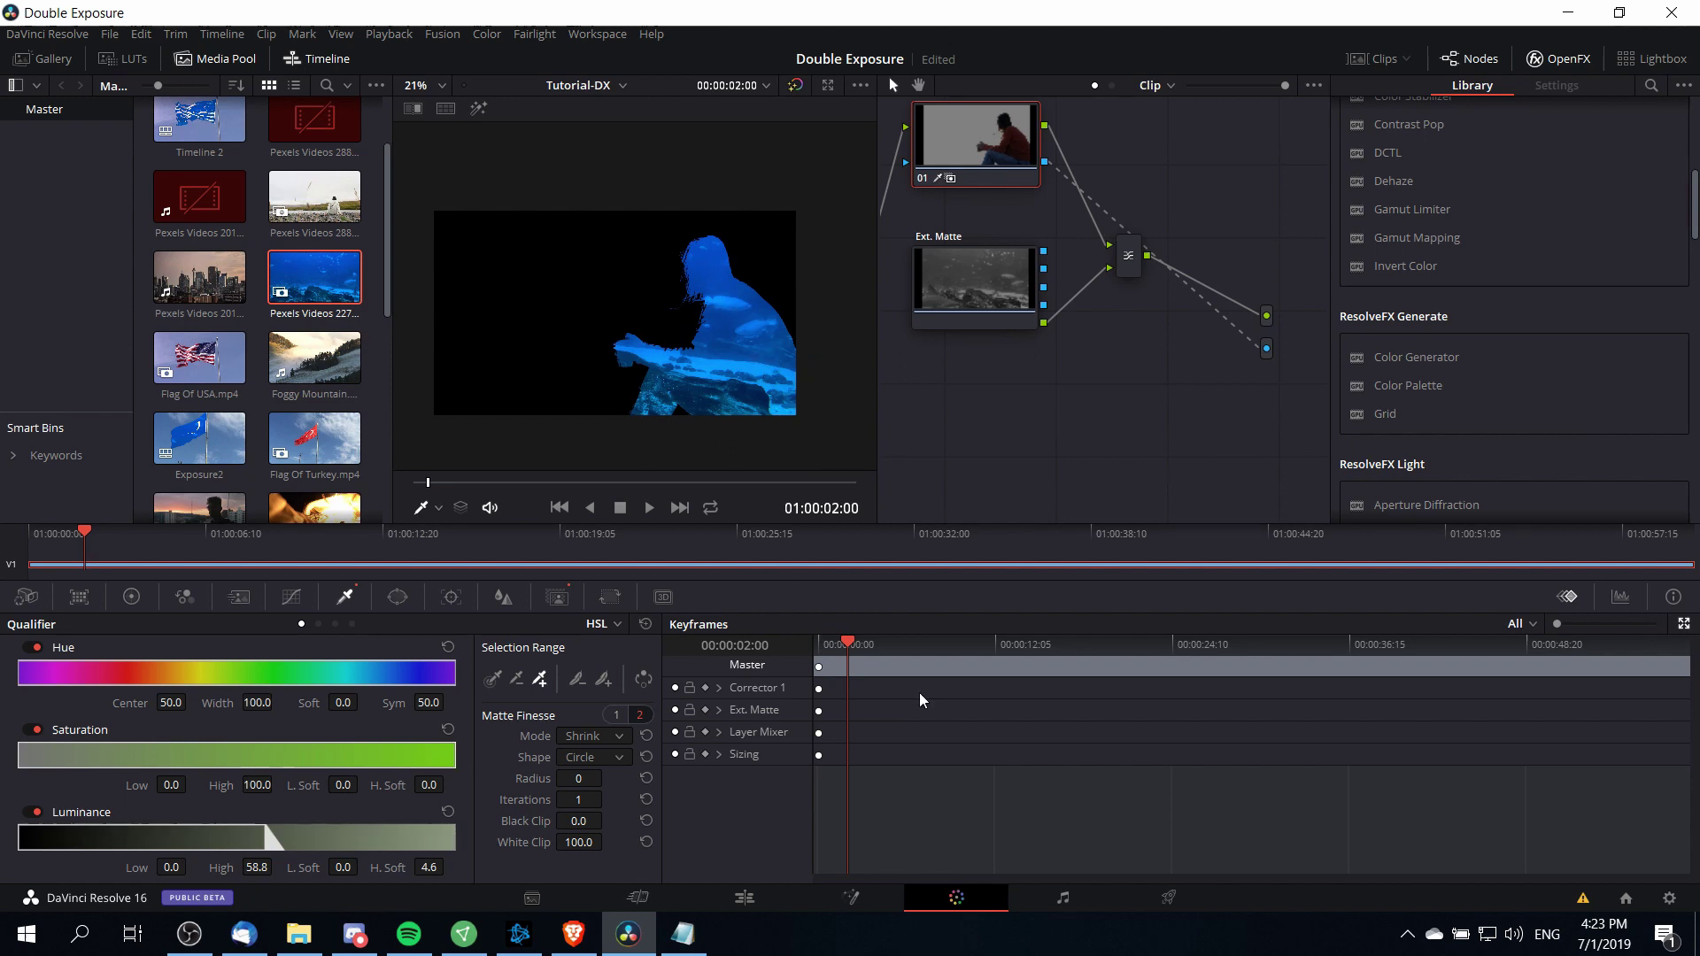
On the Edit page, move the silhouette clip to Video 2 and place the original footage on Video 1.
click(751, 910)
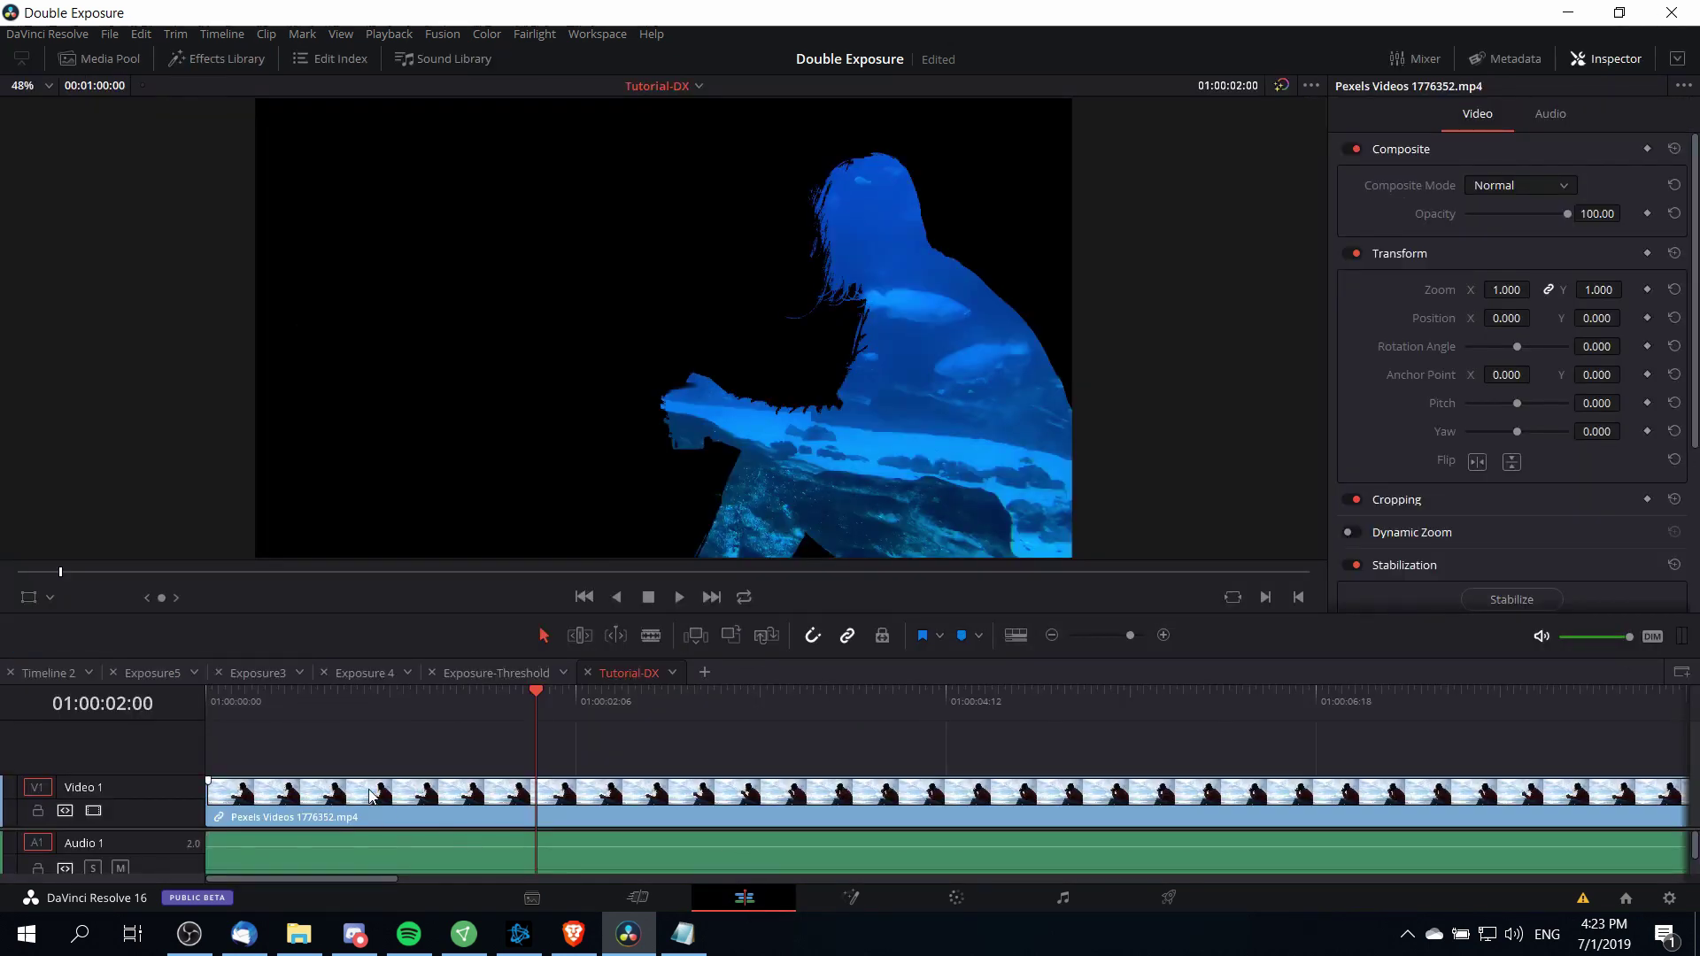
drag(370, 792, 368, 762)
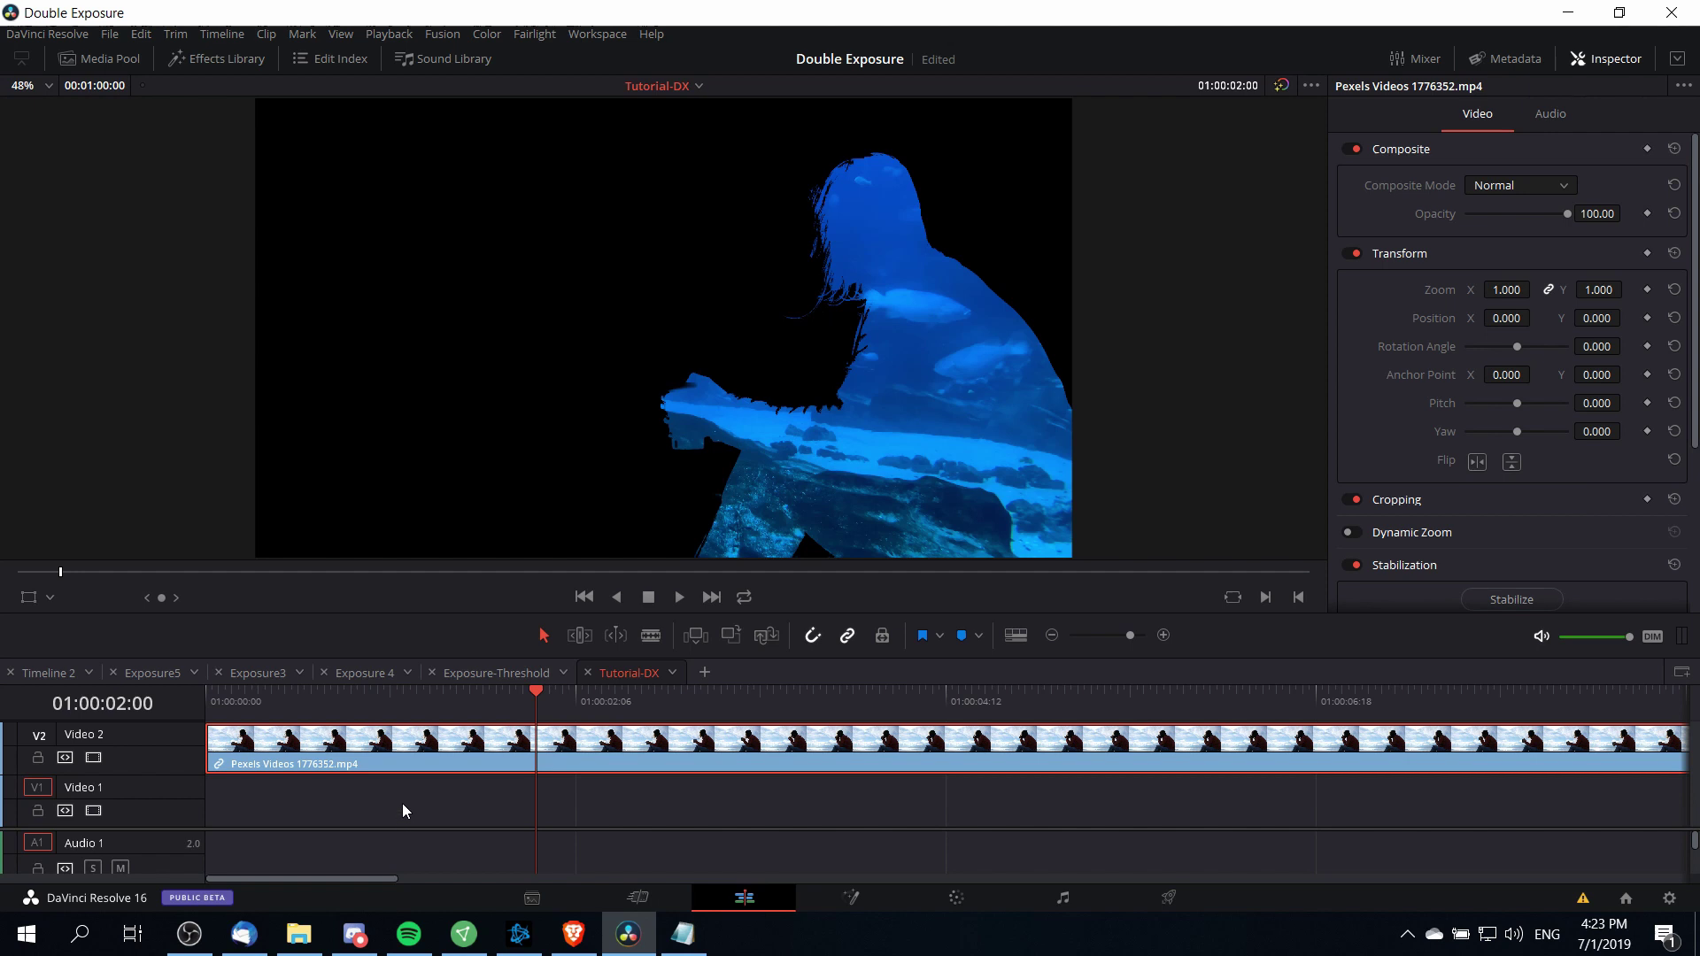
click(98, 58)
drag(194, 706, 565, 811)
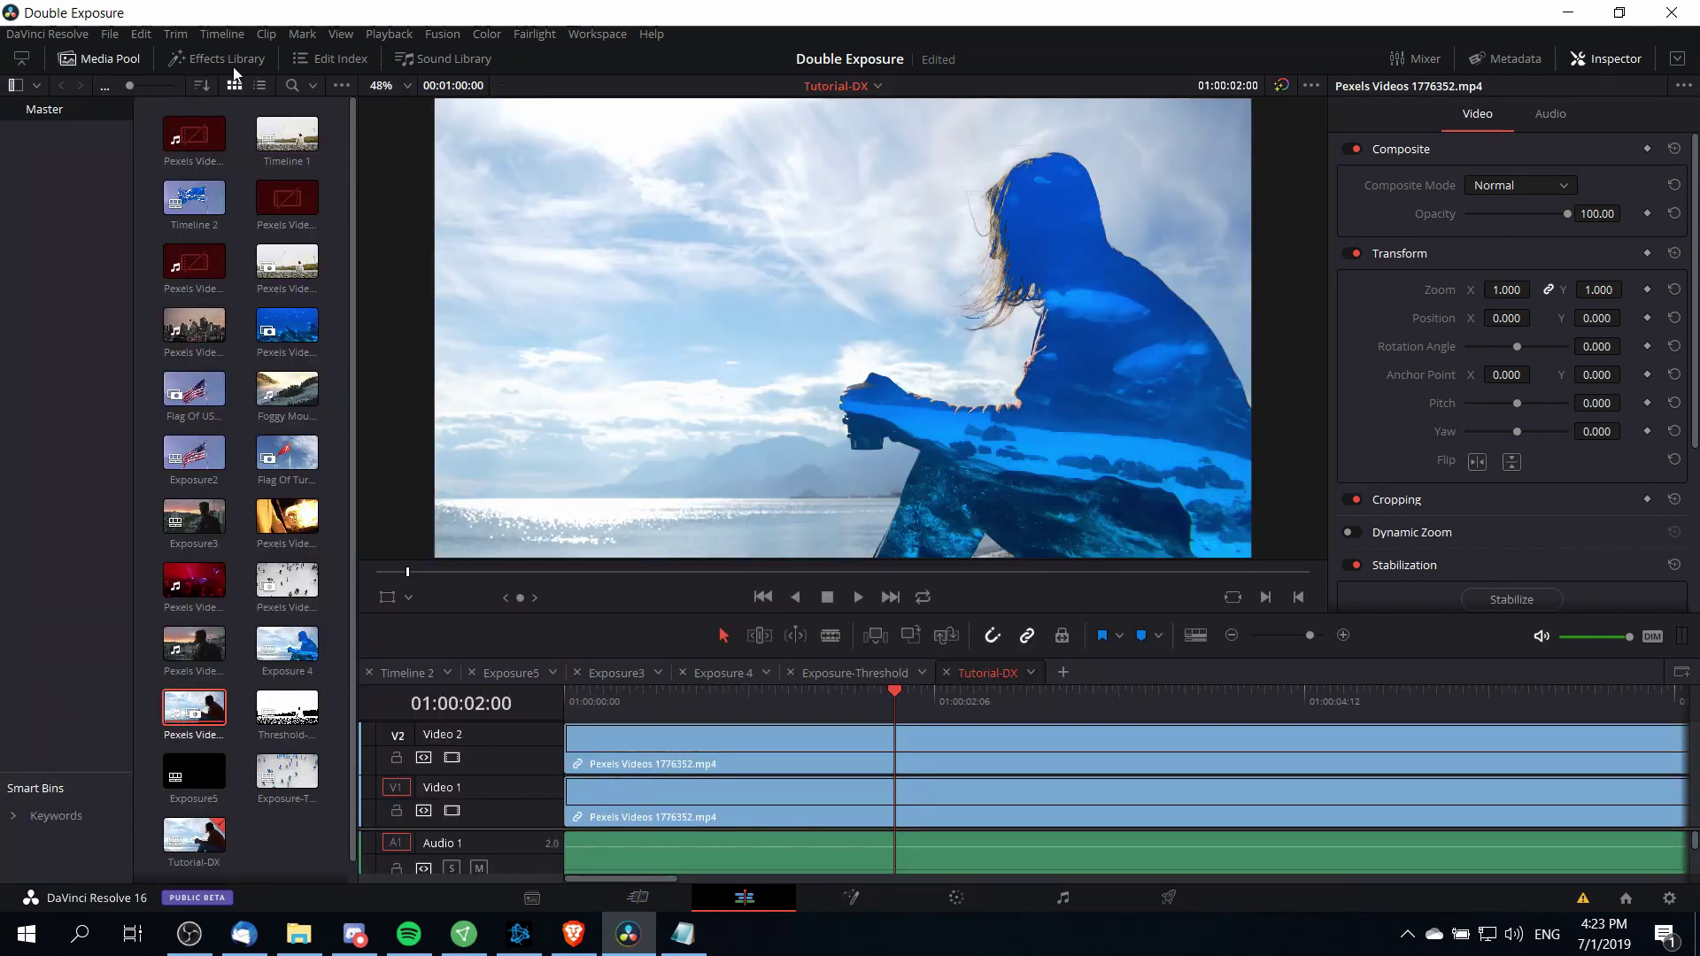
click(120, 60)
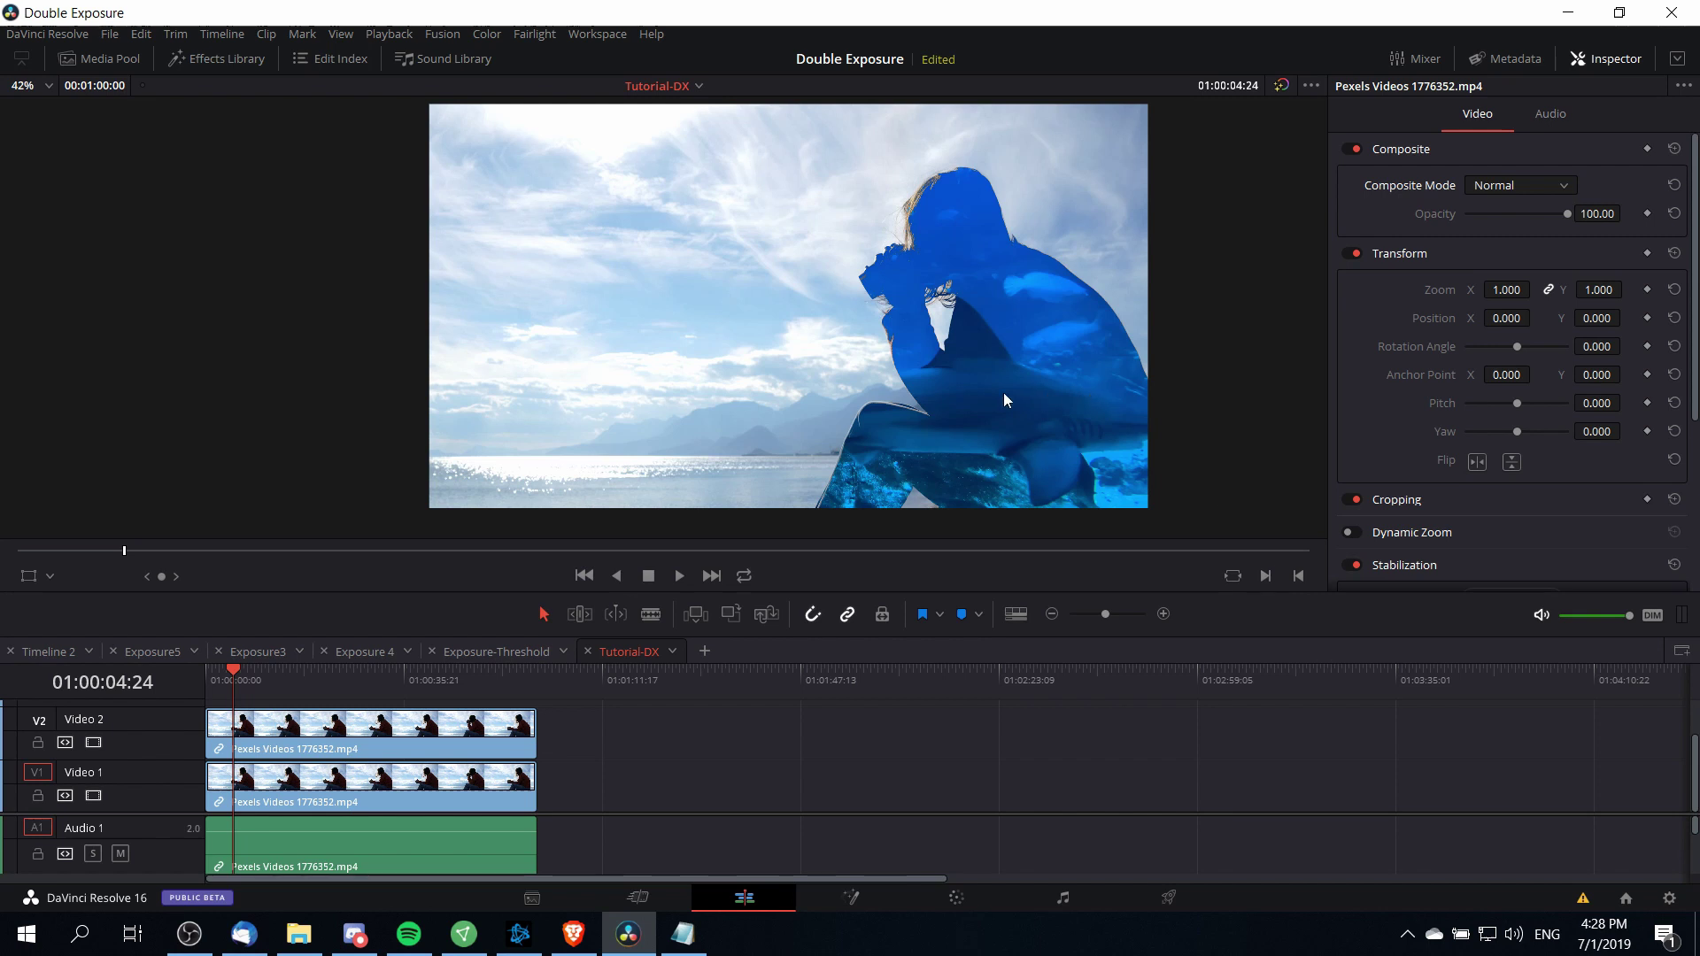
scroll(952, 316, up, 4)
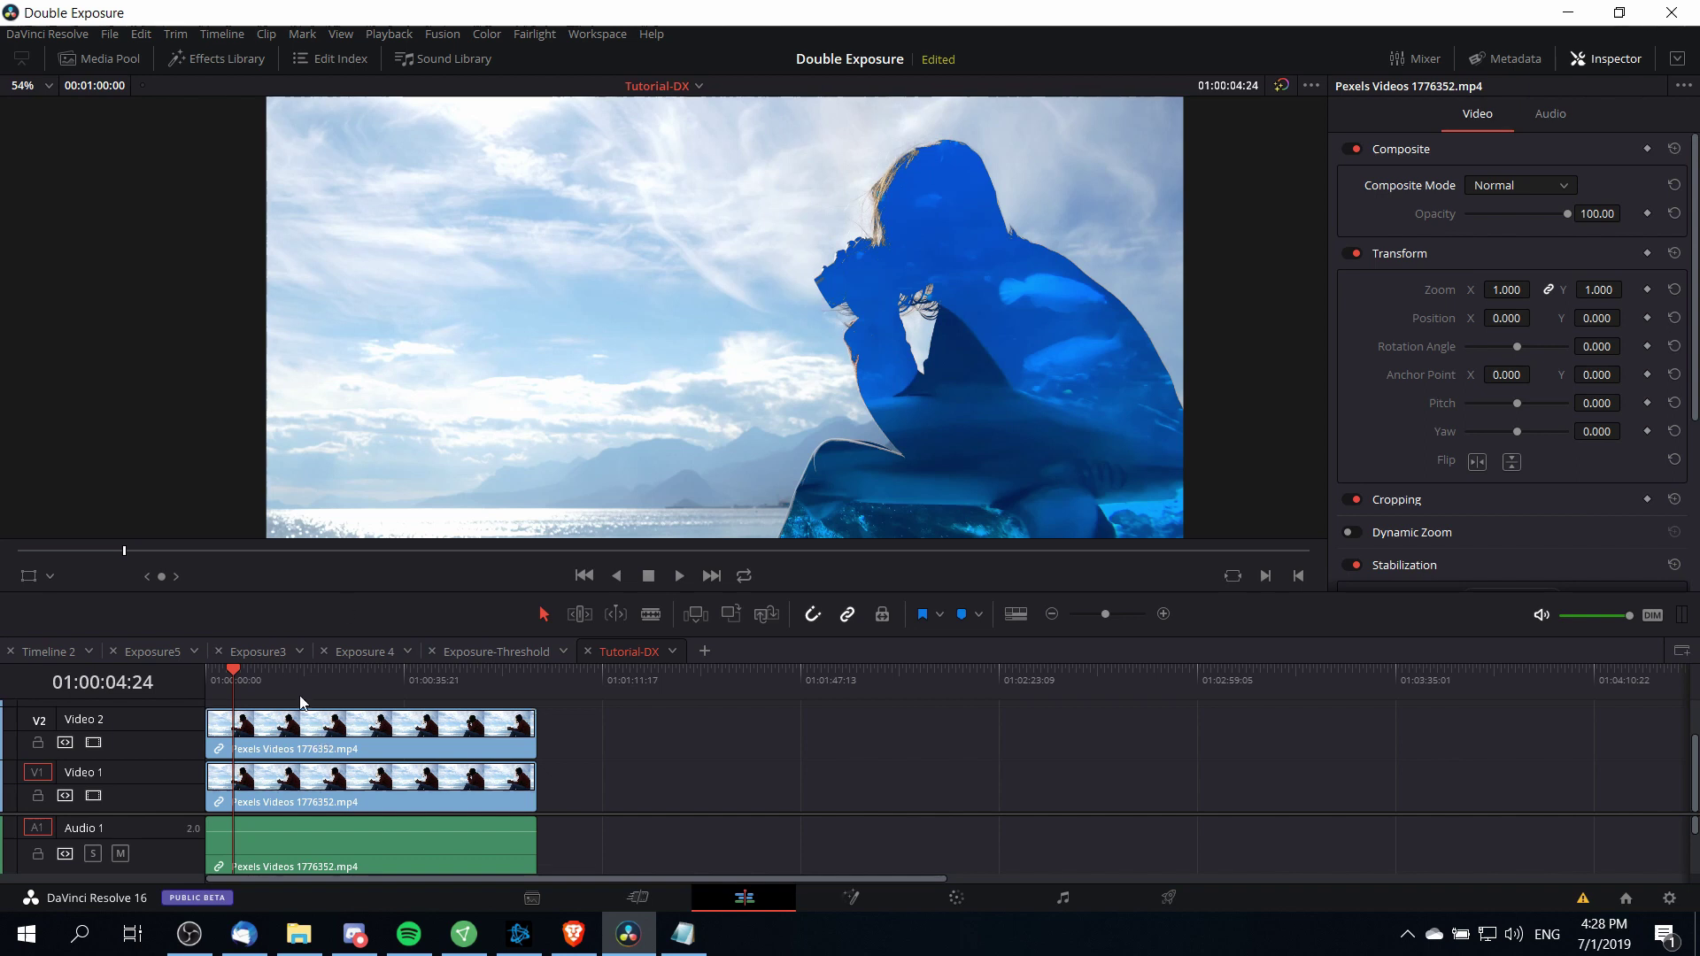
Add another copy of the original footage on Video 3 at the timeline start.
drag(298, 634, 304, 531)
click(88, 59)
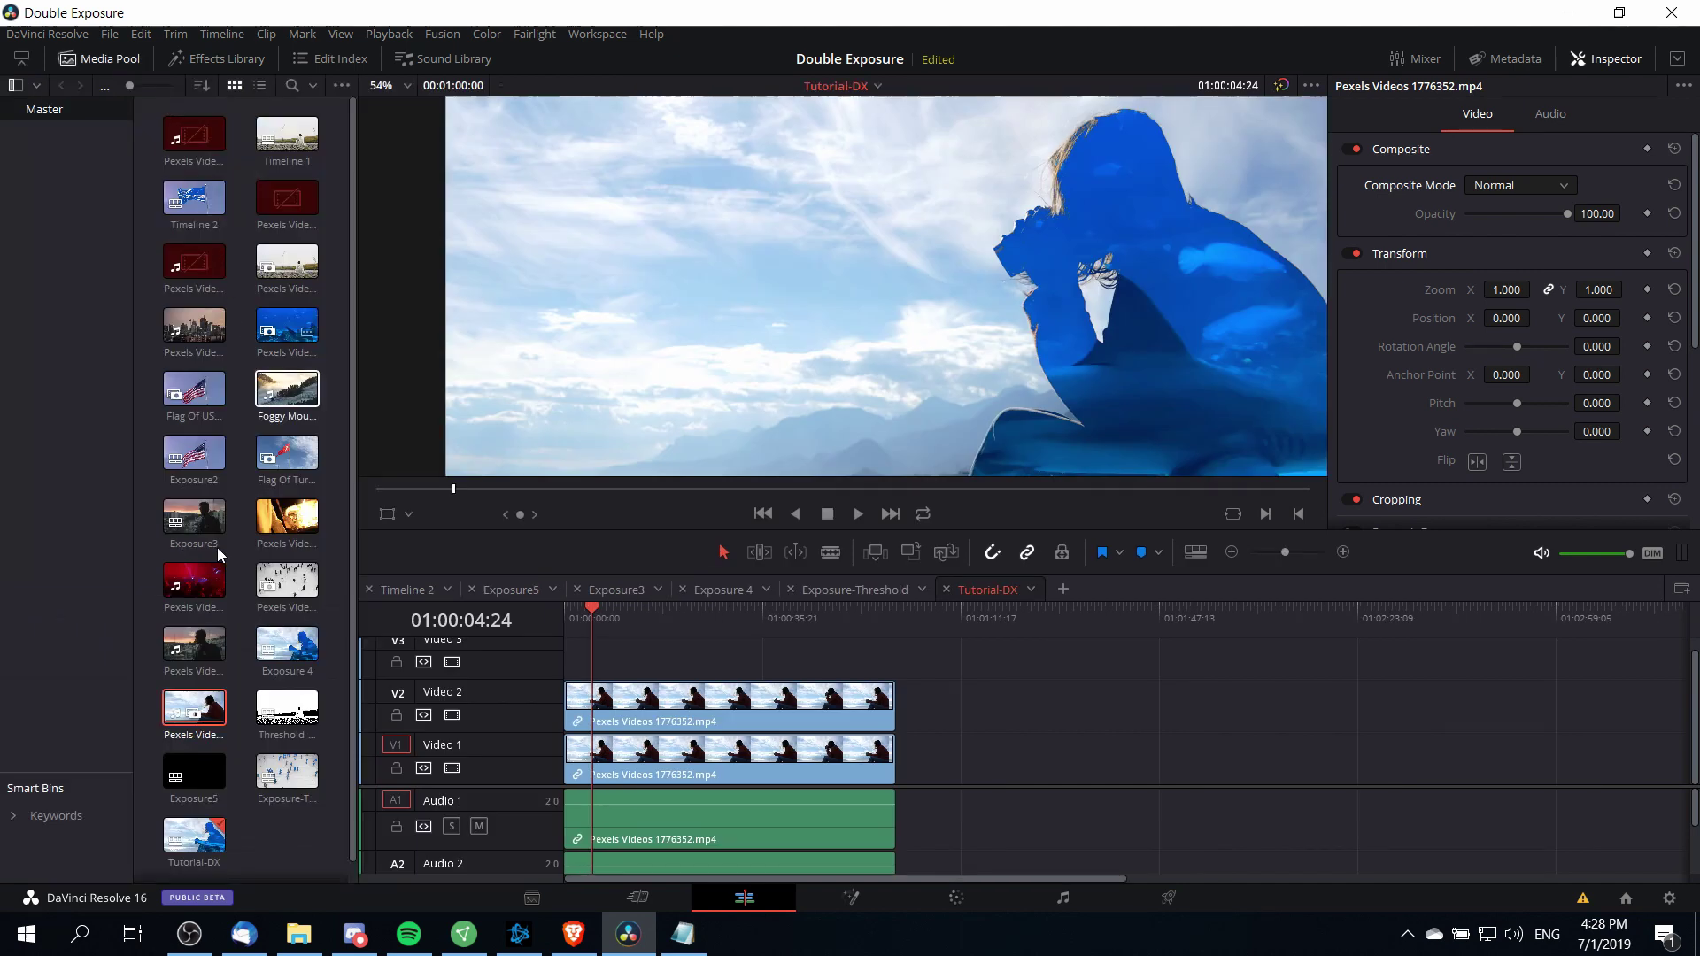
drag(170, 701, 569, 673)
click(110, 59)
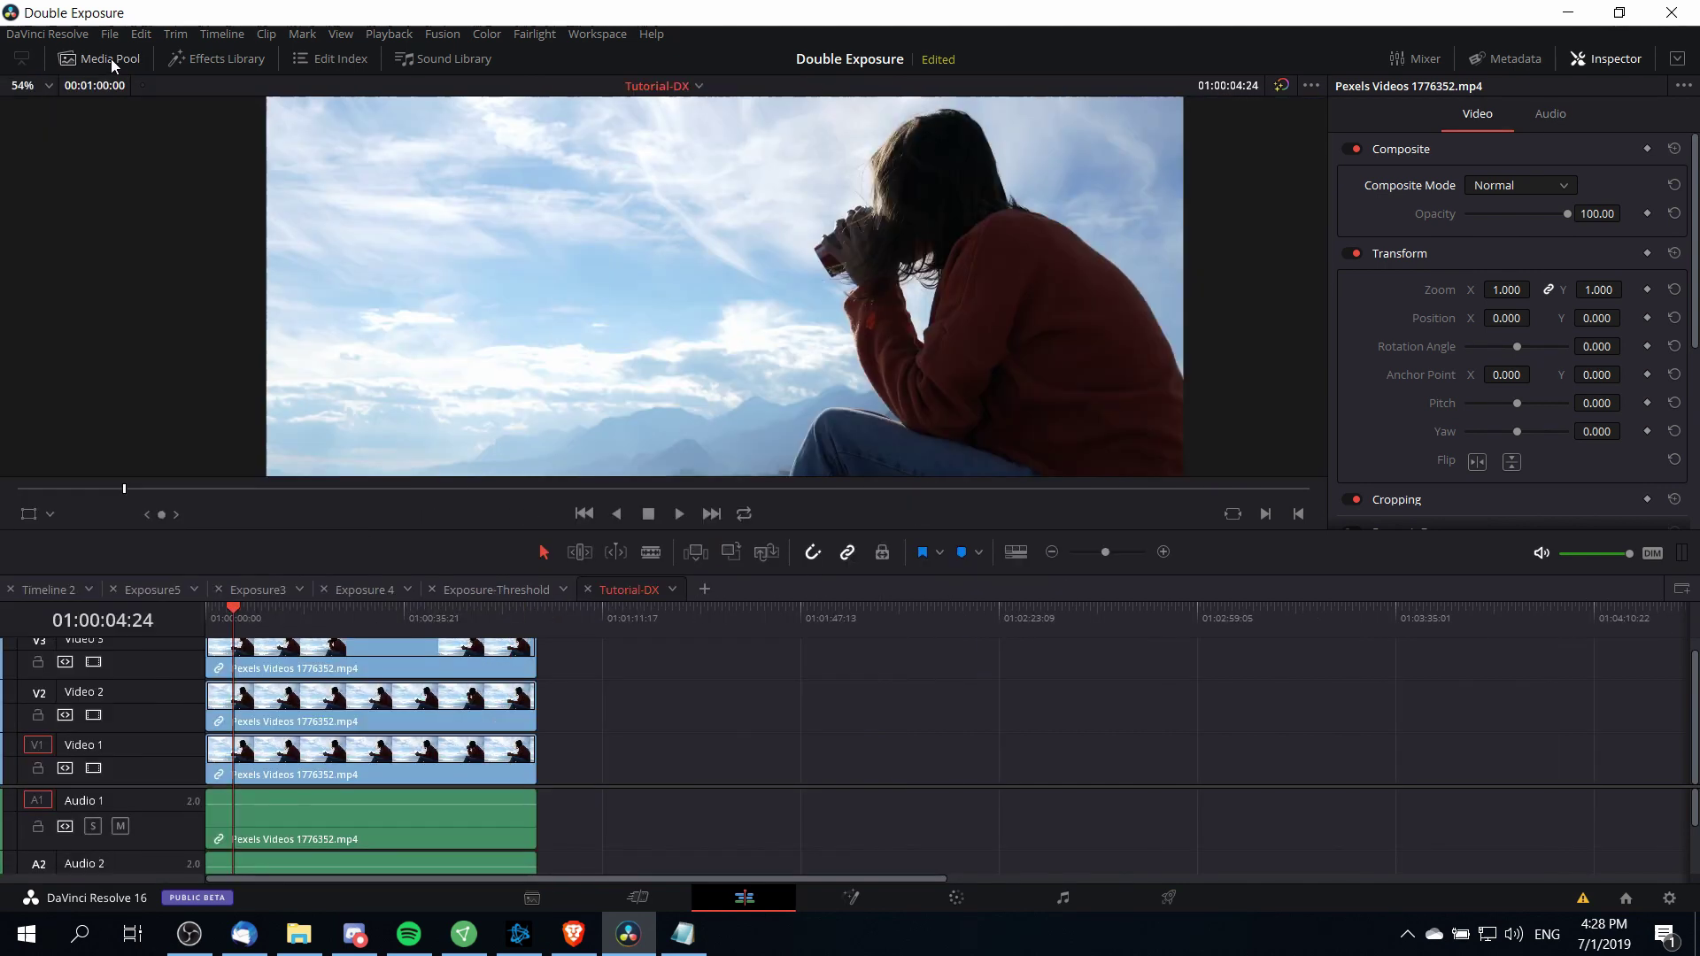
Set the top clip's composite mode to Pin Light in the Inspector.
click(1486, 186)
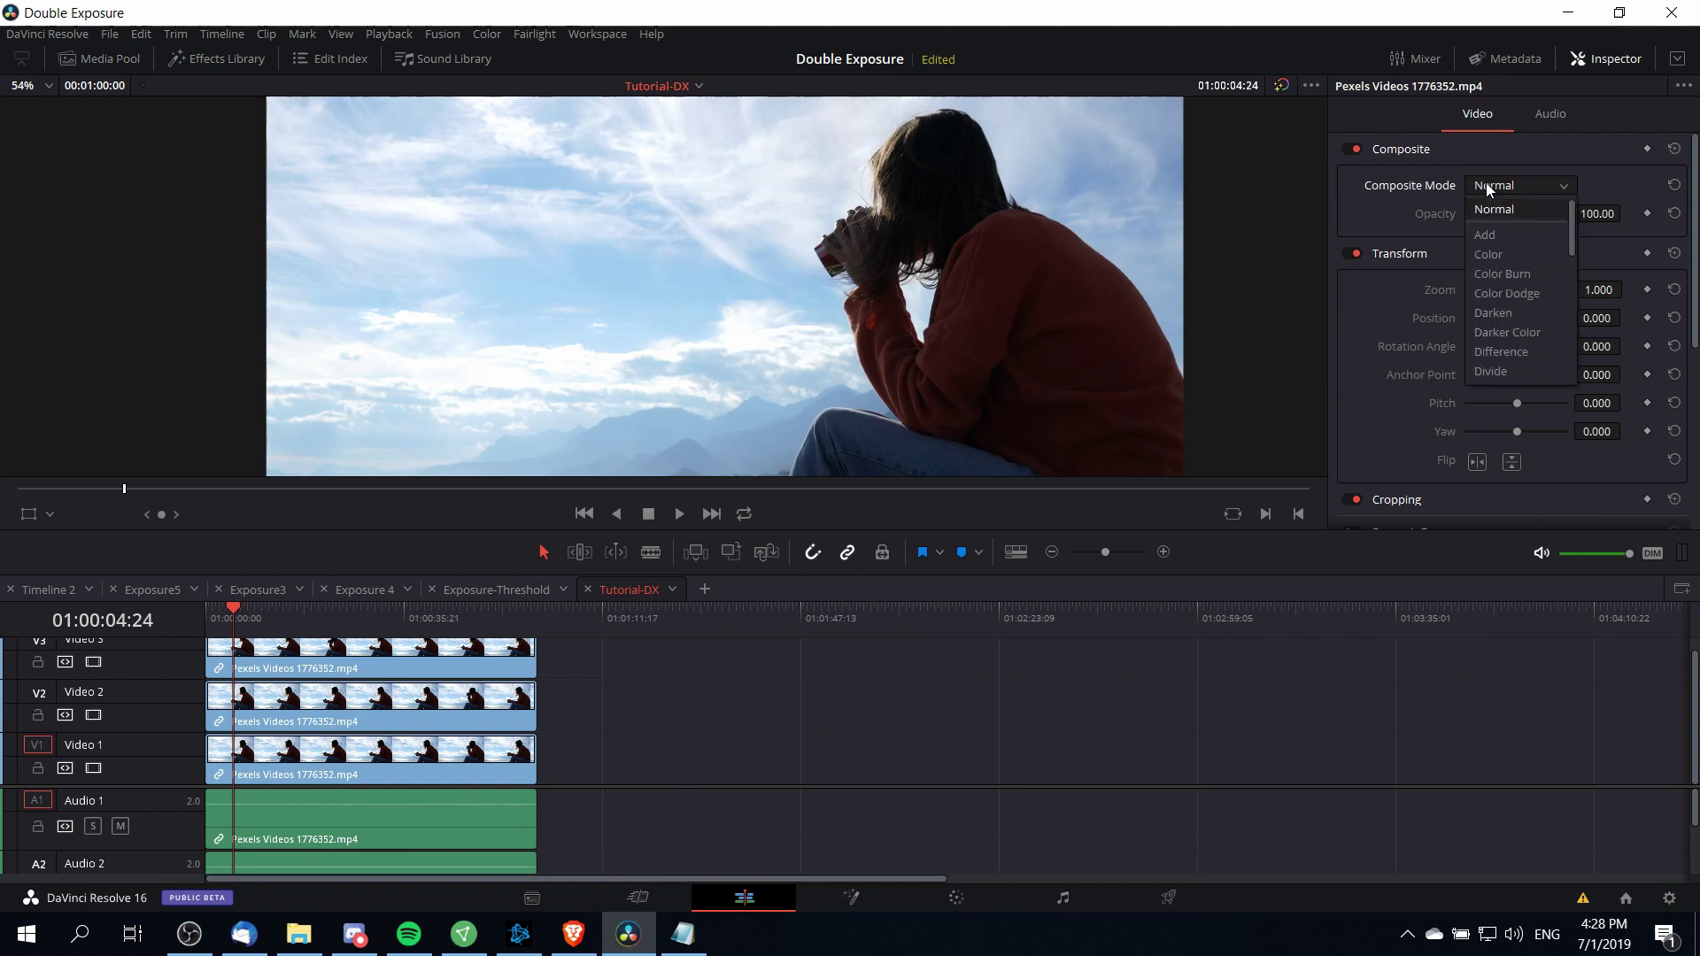
scroll(1522, 266, down, 4)
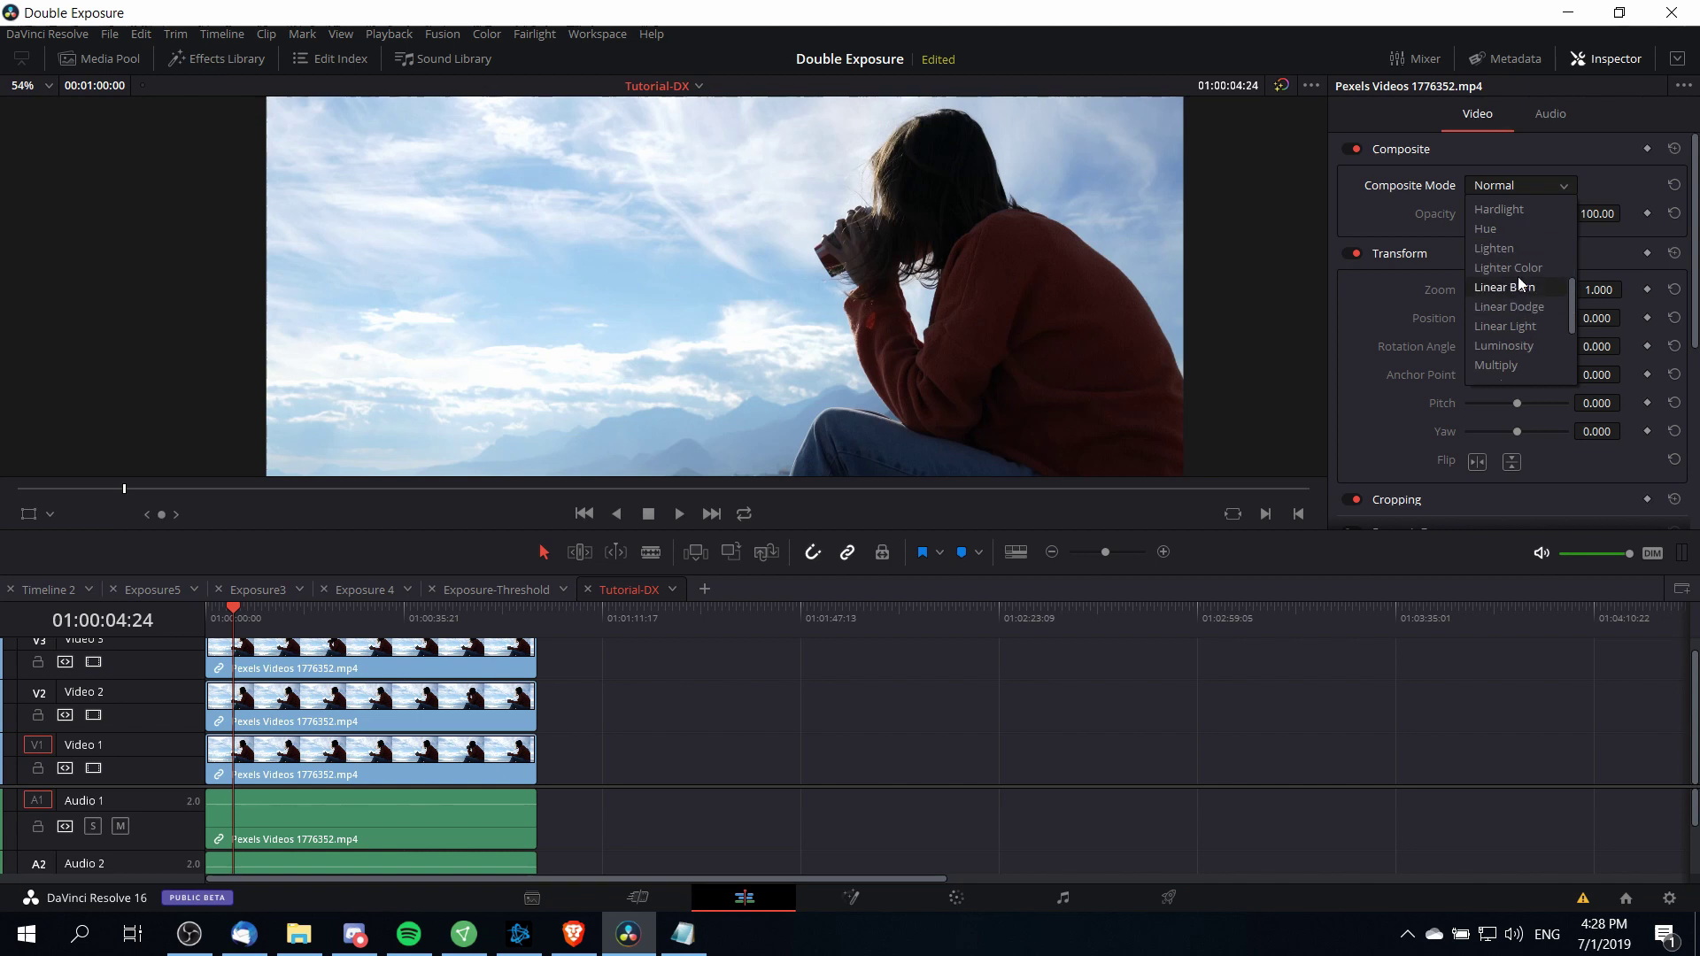
scroll(1539, 326, down, 1)
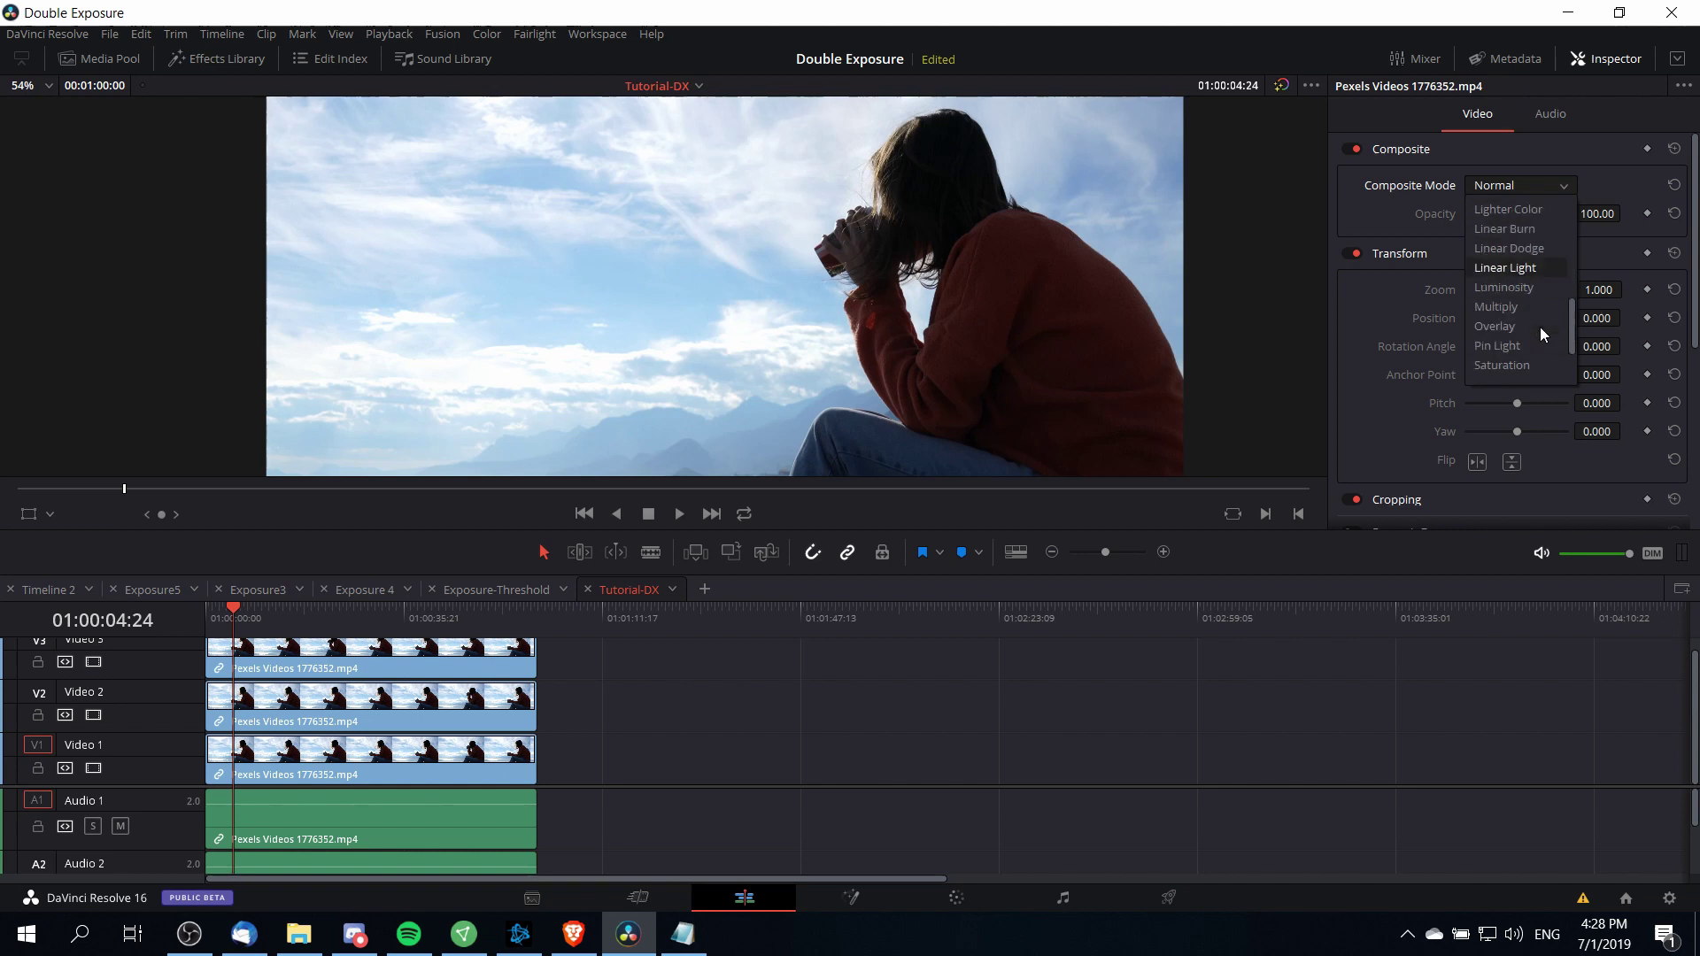
click(1532, 342)
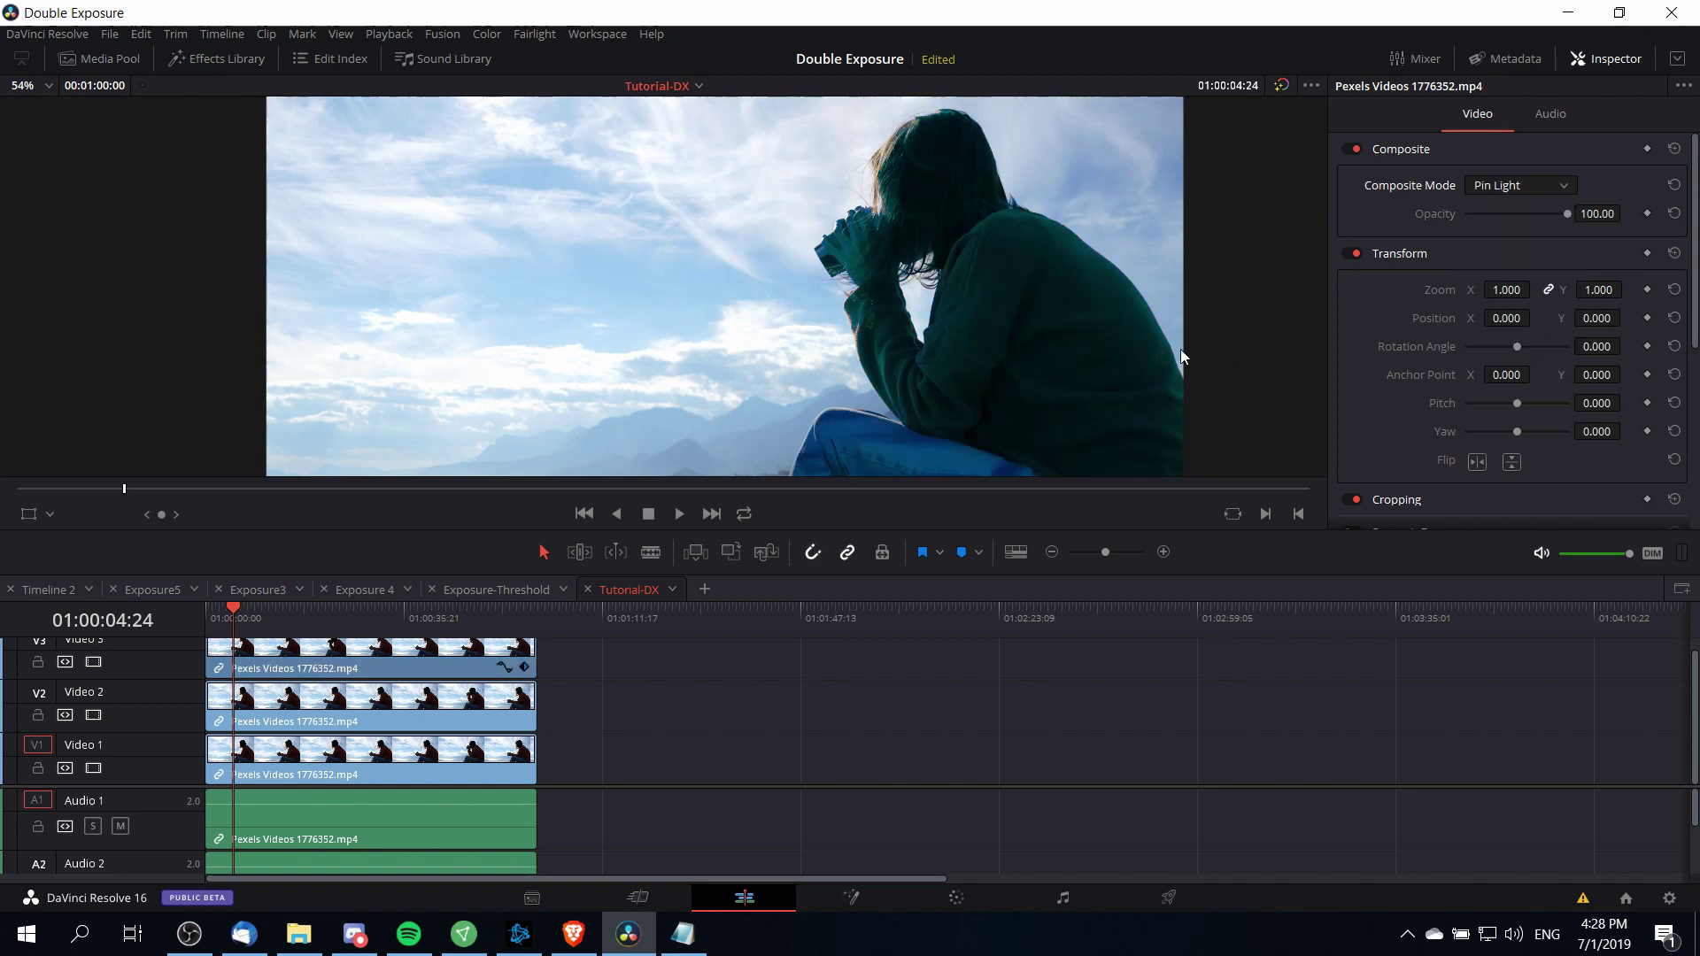
scroll(1073, 320, down, 1)
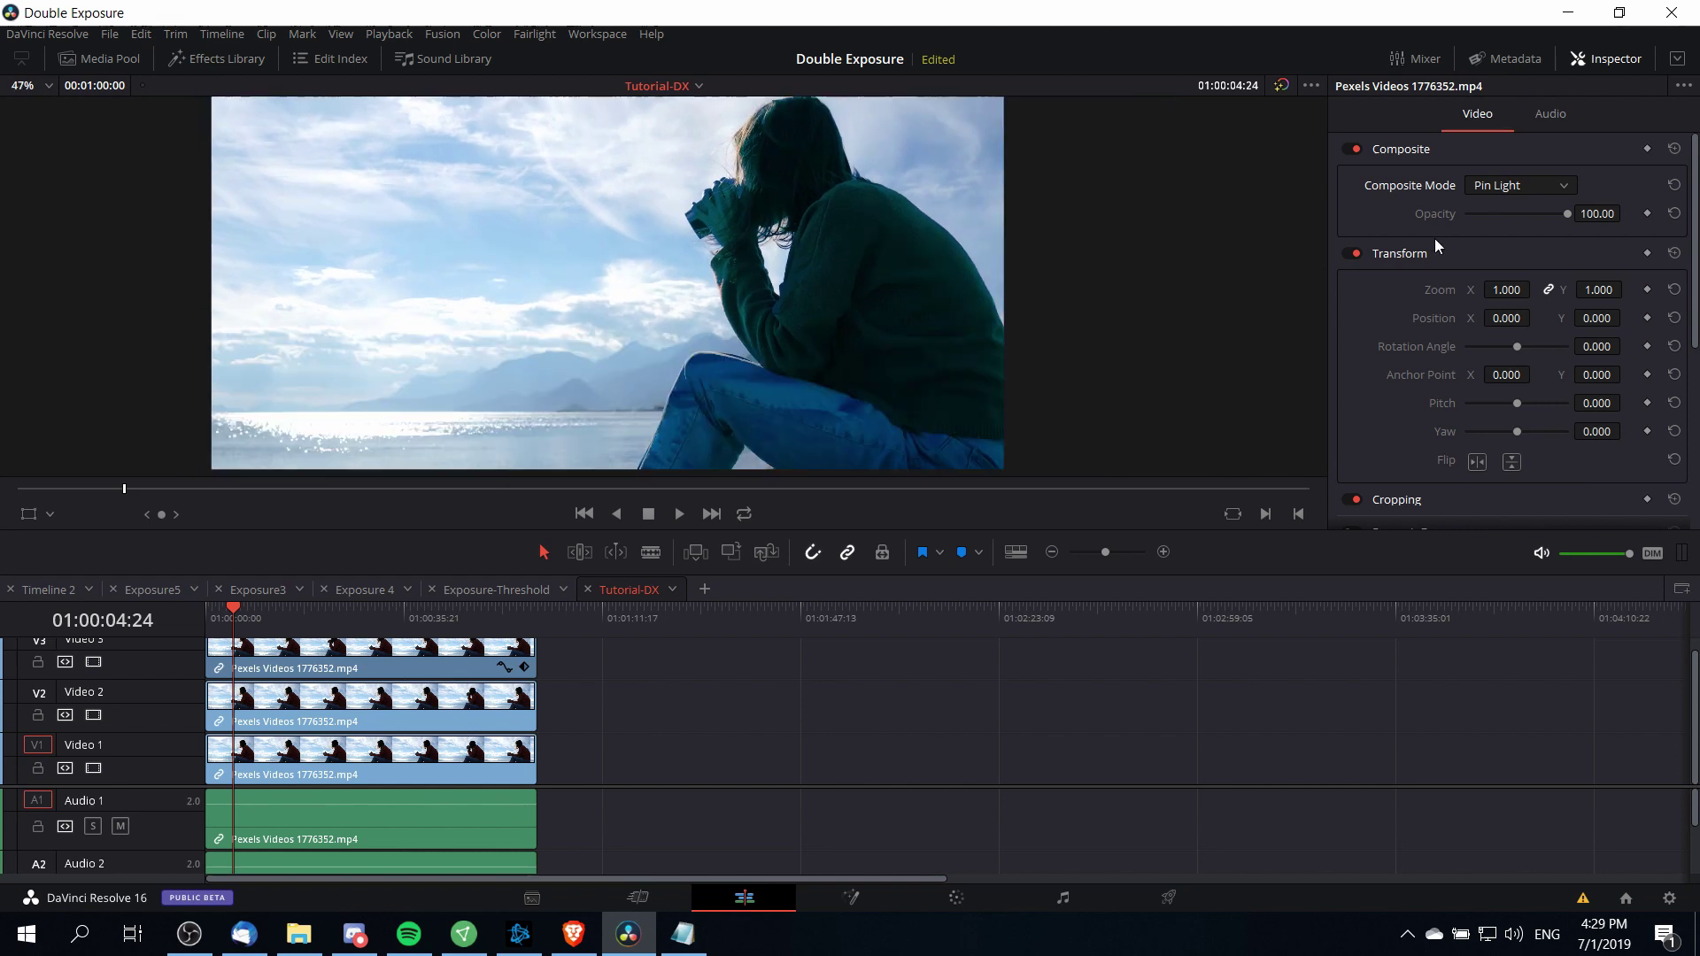
Lower the Pin Light layer's opacity to 25.22 and play the composite from the start.
drag(1564, 214, 1492, 216)
scroll(996, 356, down, 2)
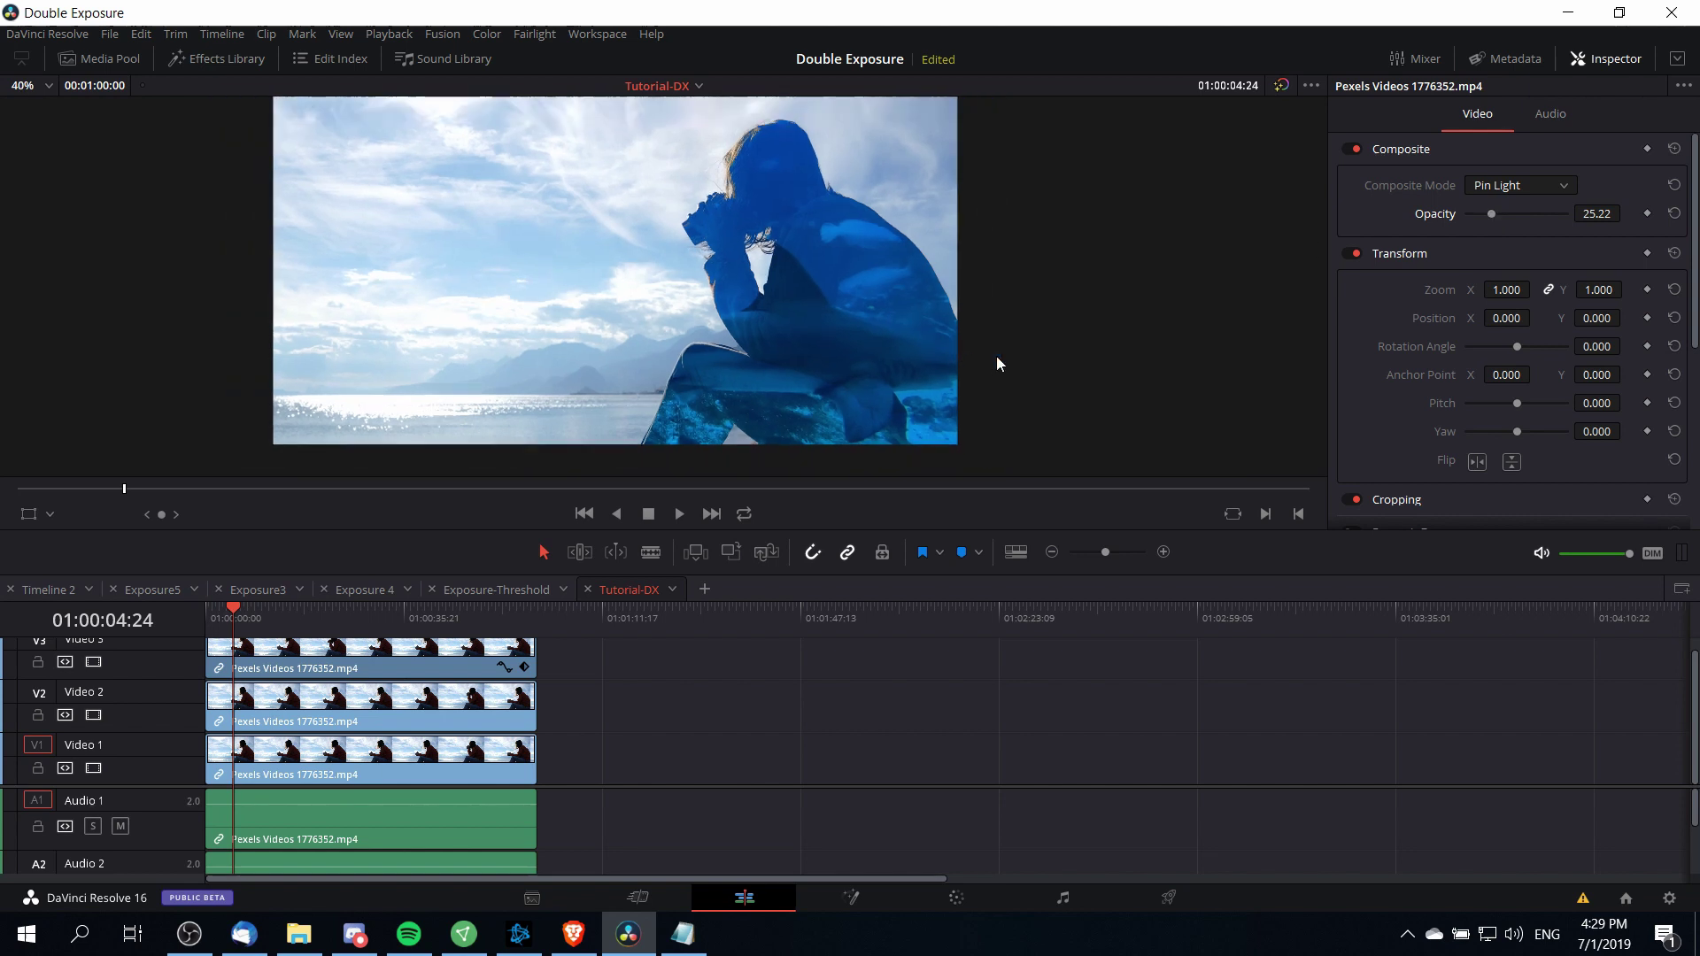
scroll(827, 285, up, 2)
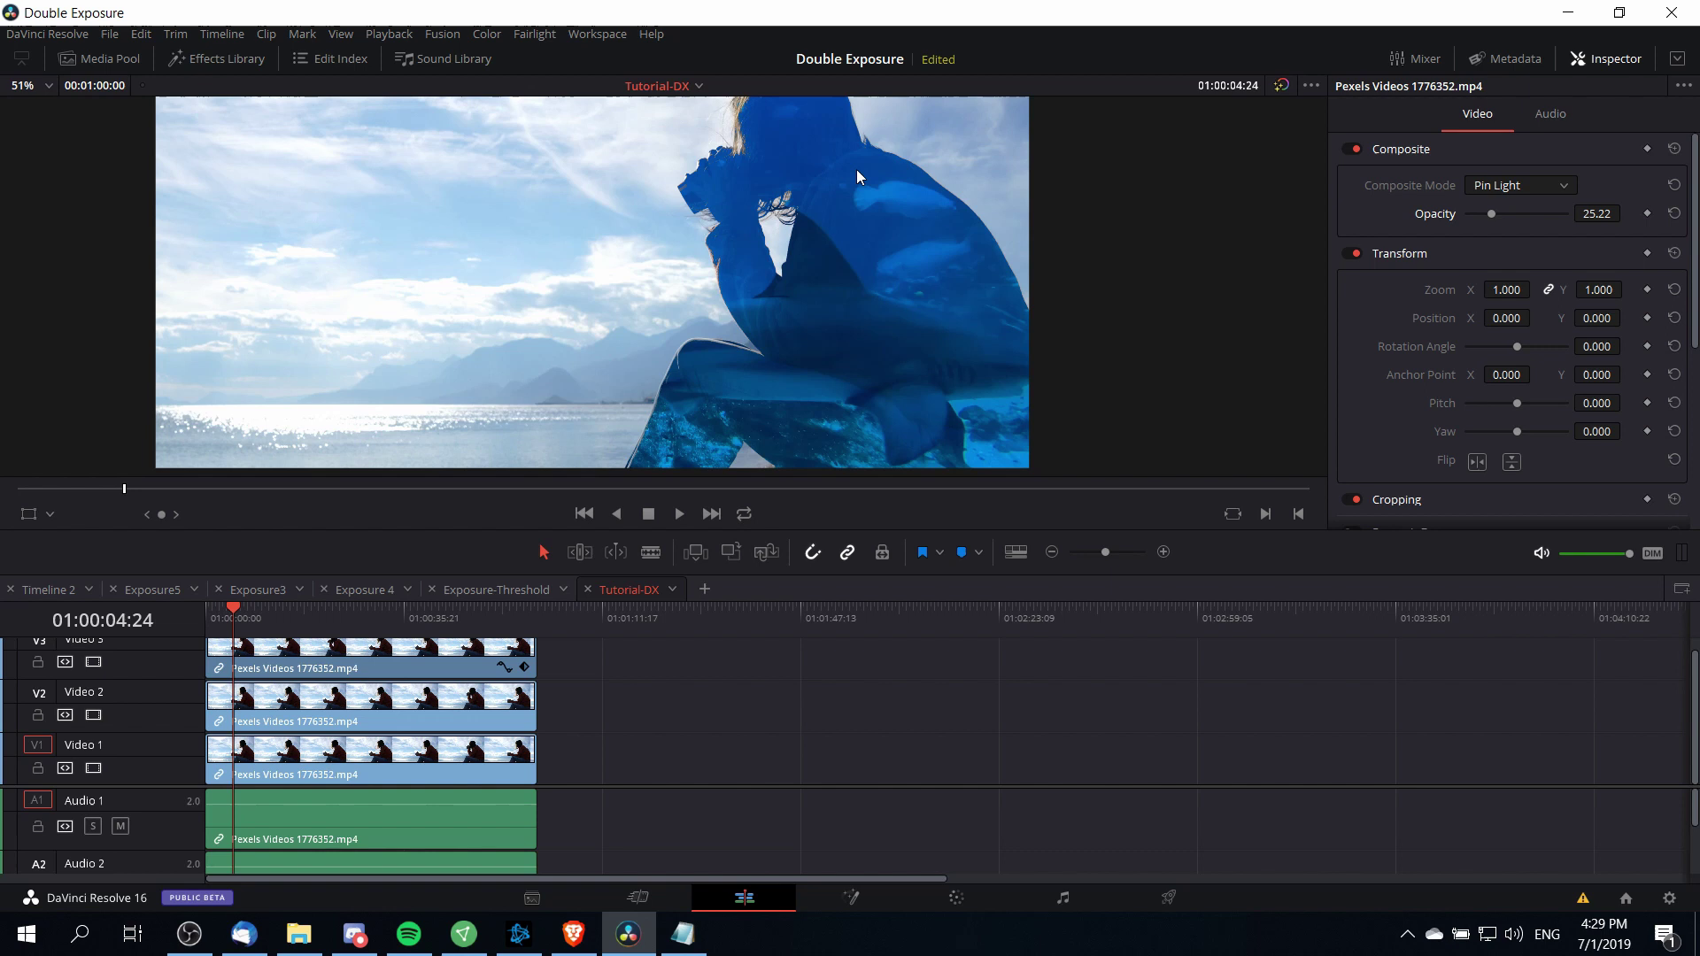
scroll(892, 292, down, 2)
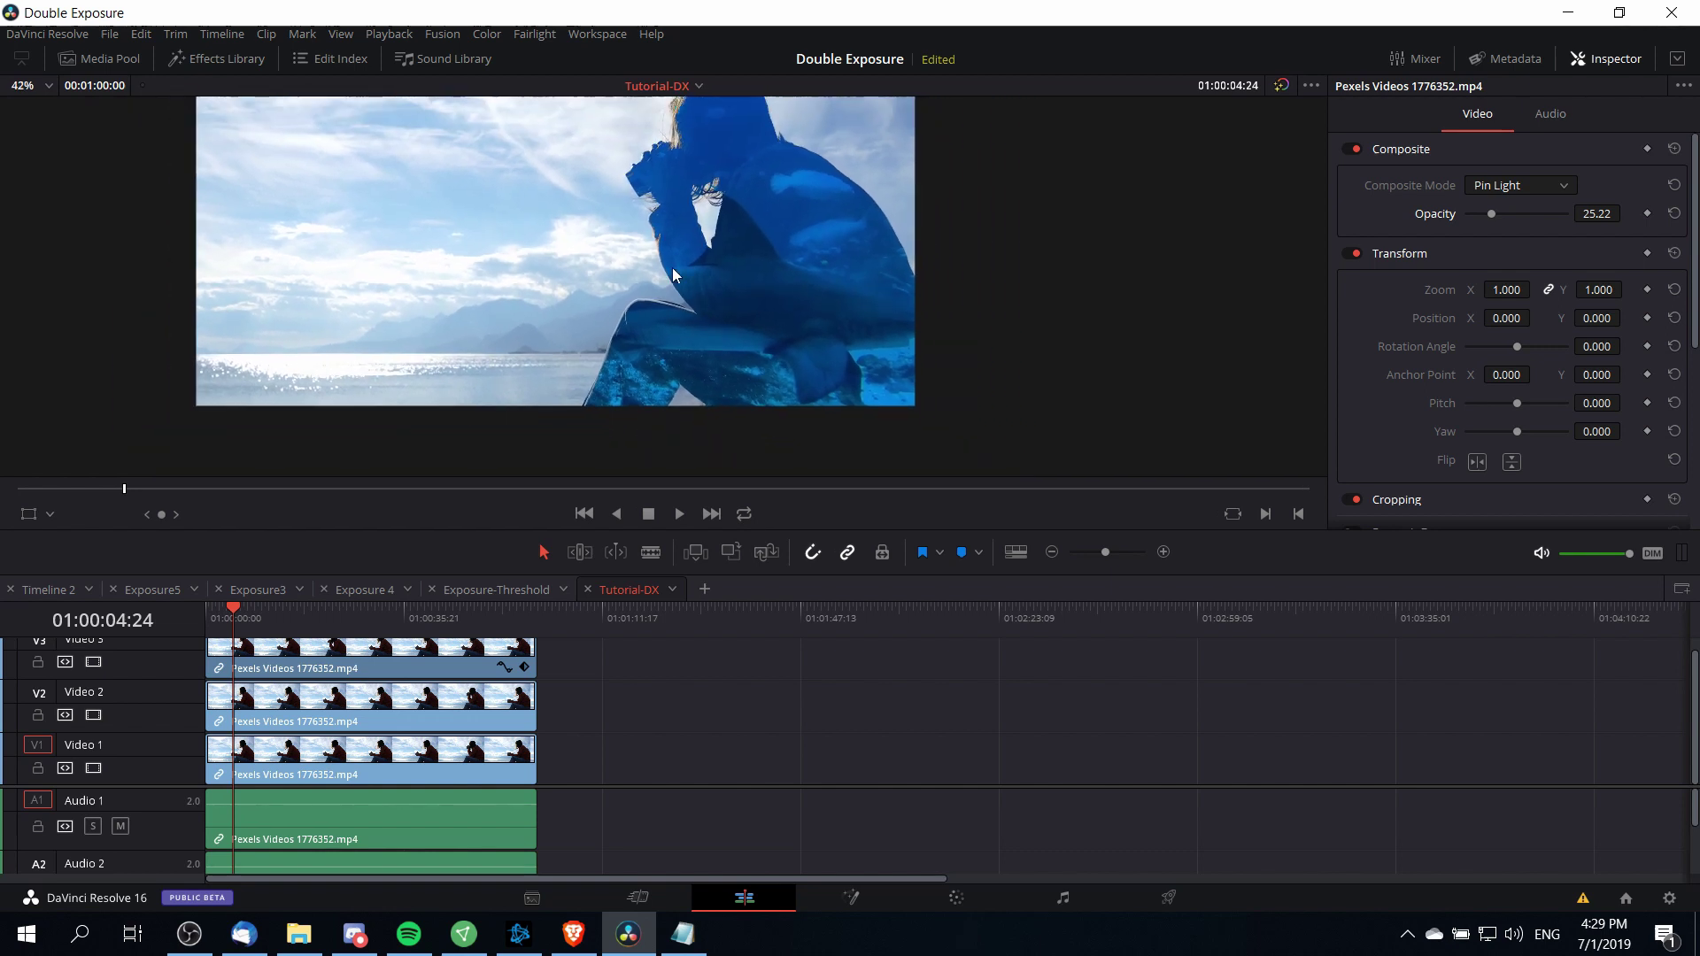
click(212, 607)
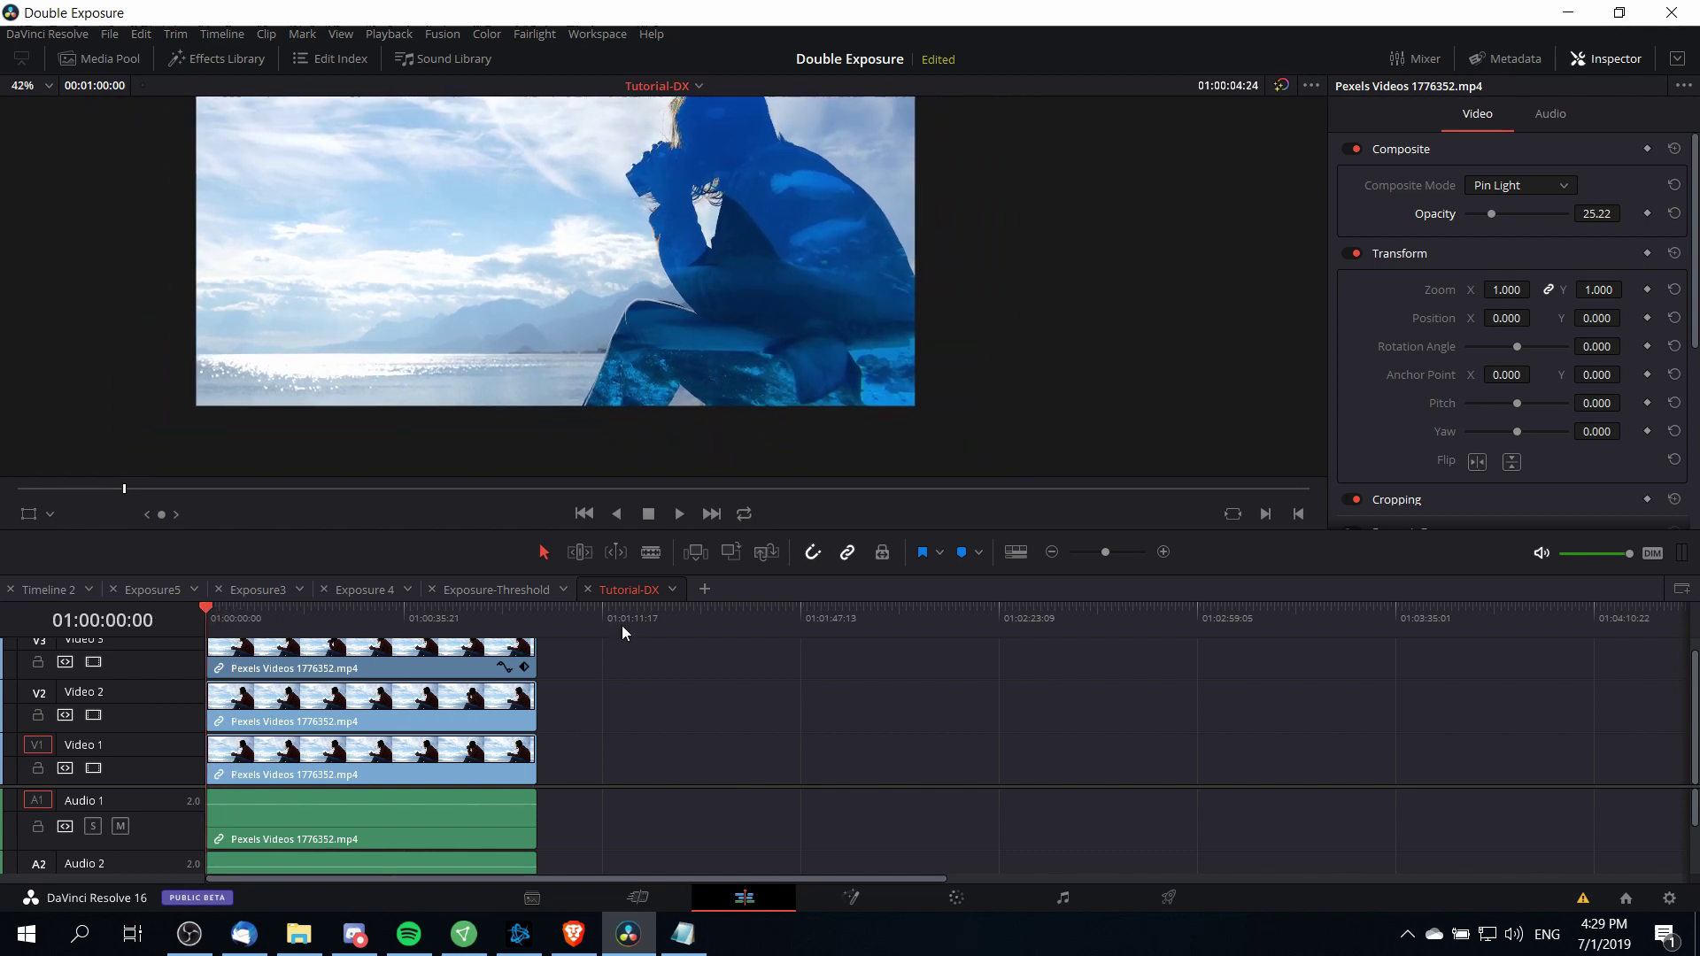